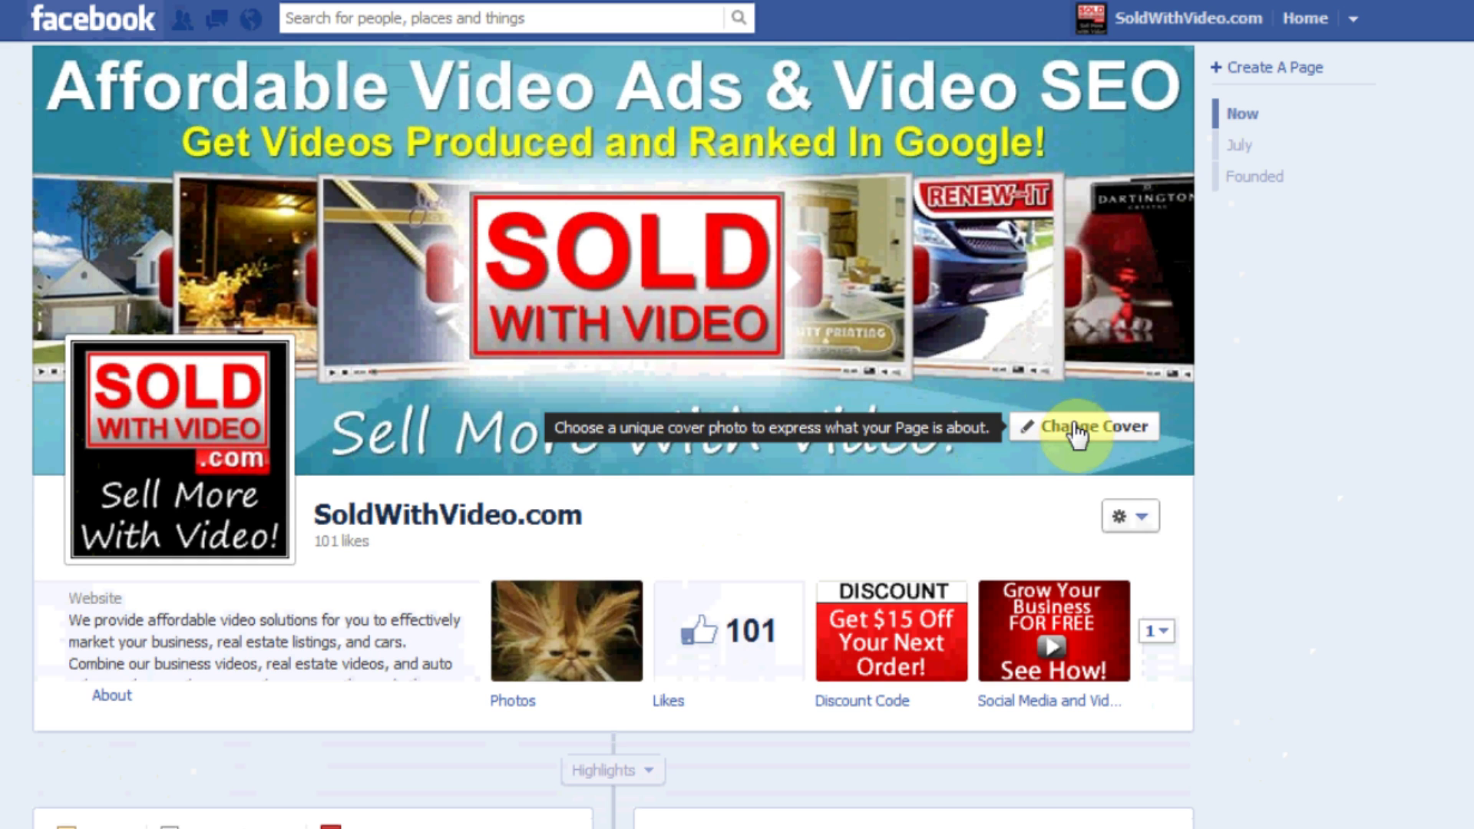
# - Examine the options for changing the page's cover photo, including uploading a photo
pyautogui.click(1076, 432)
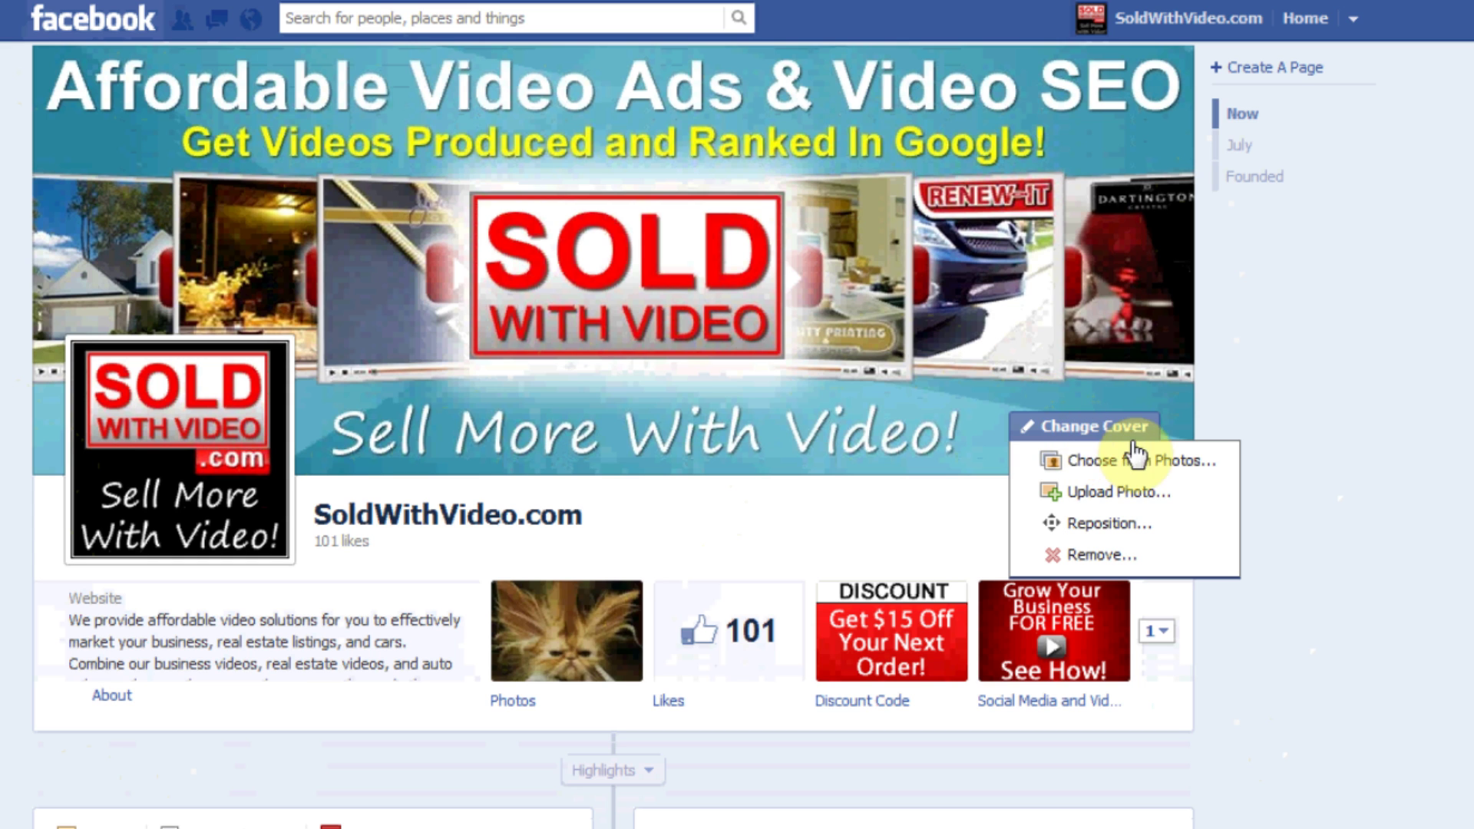
pyautogui.click(1167, 492)
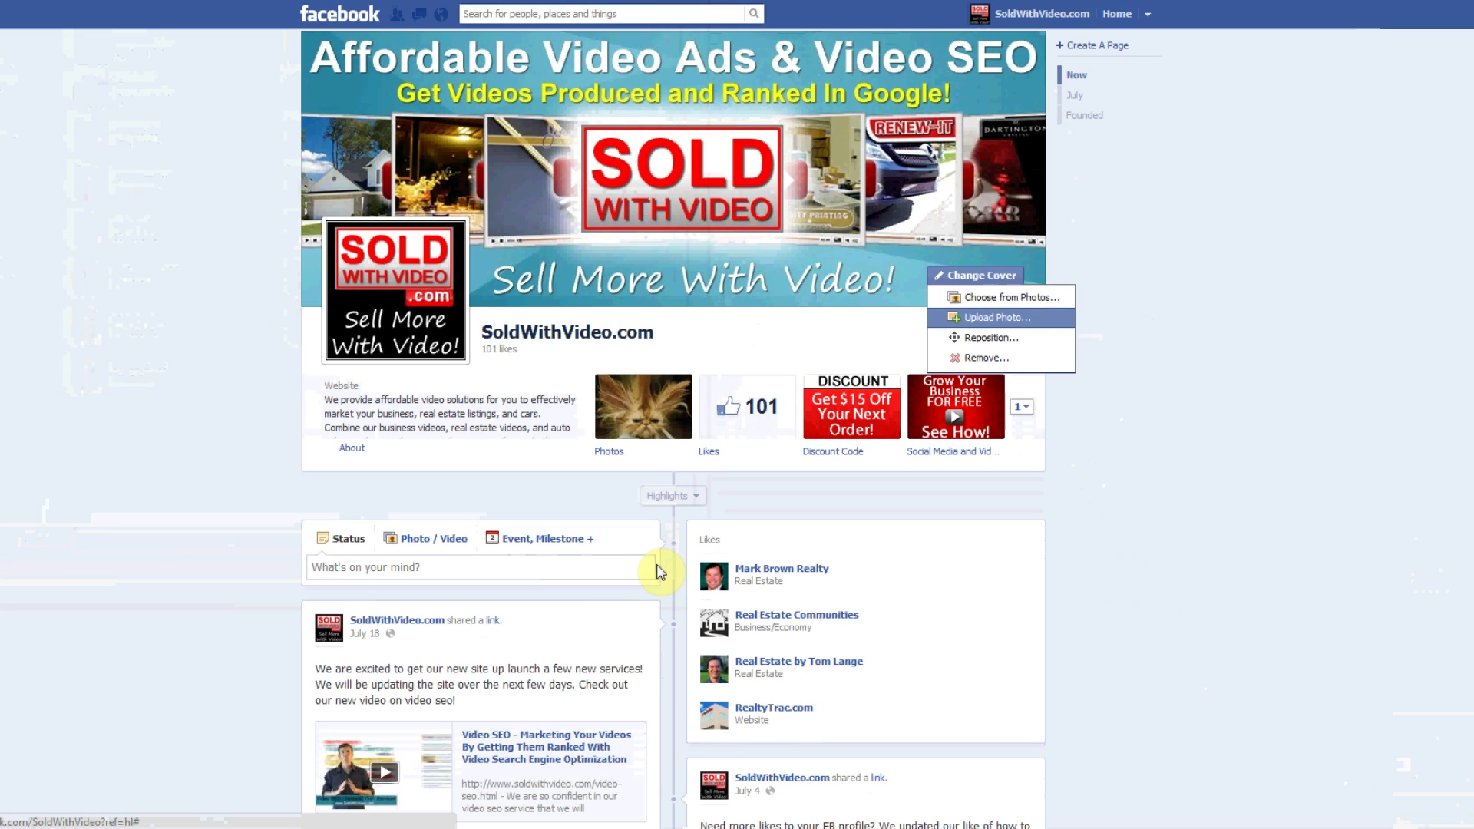
pyautogui.click(1230, 389)
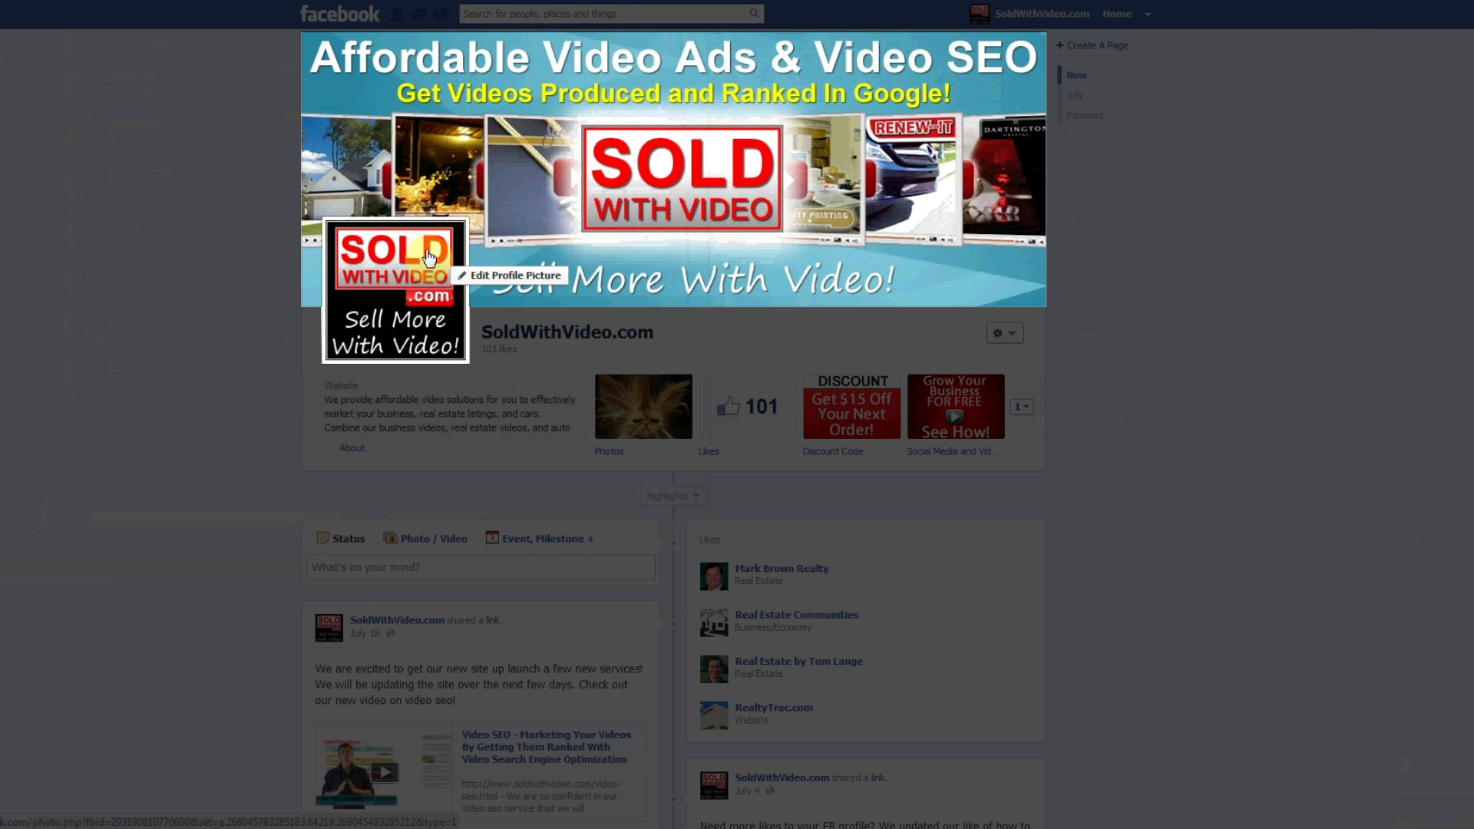
pyautogui.click(974, 274)
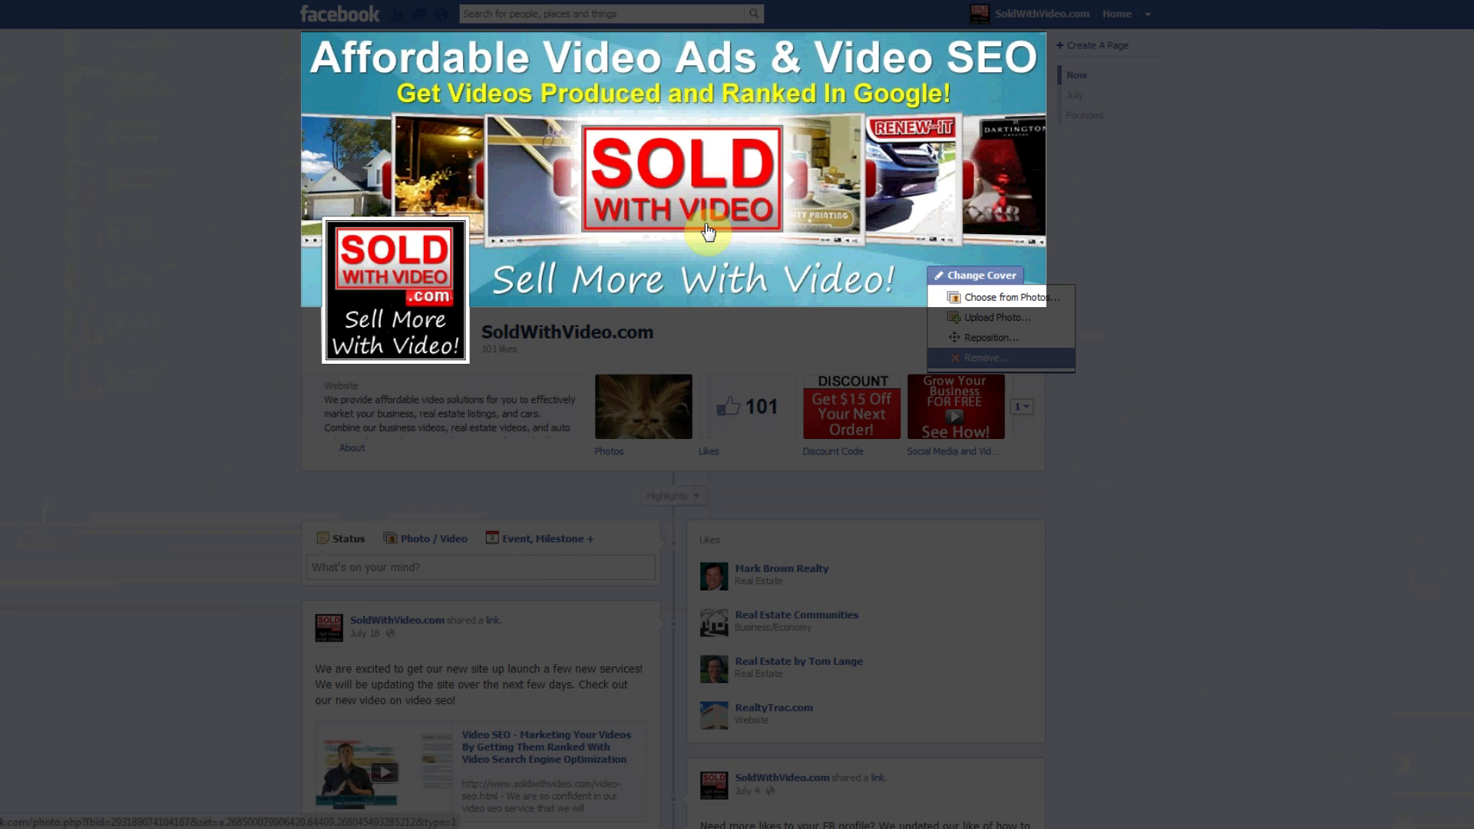
# - Examine the page's profile picture and its editing options
pyautogui.moveTo(414, 315)
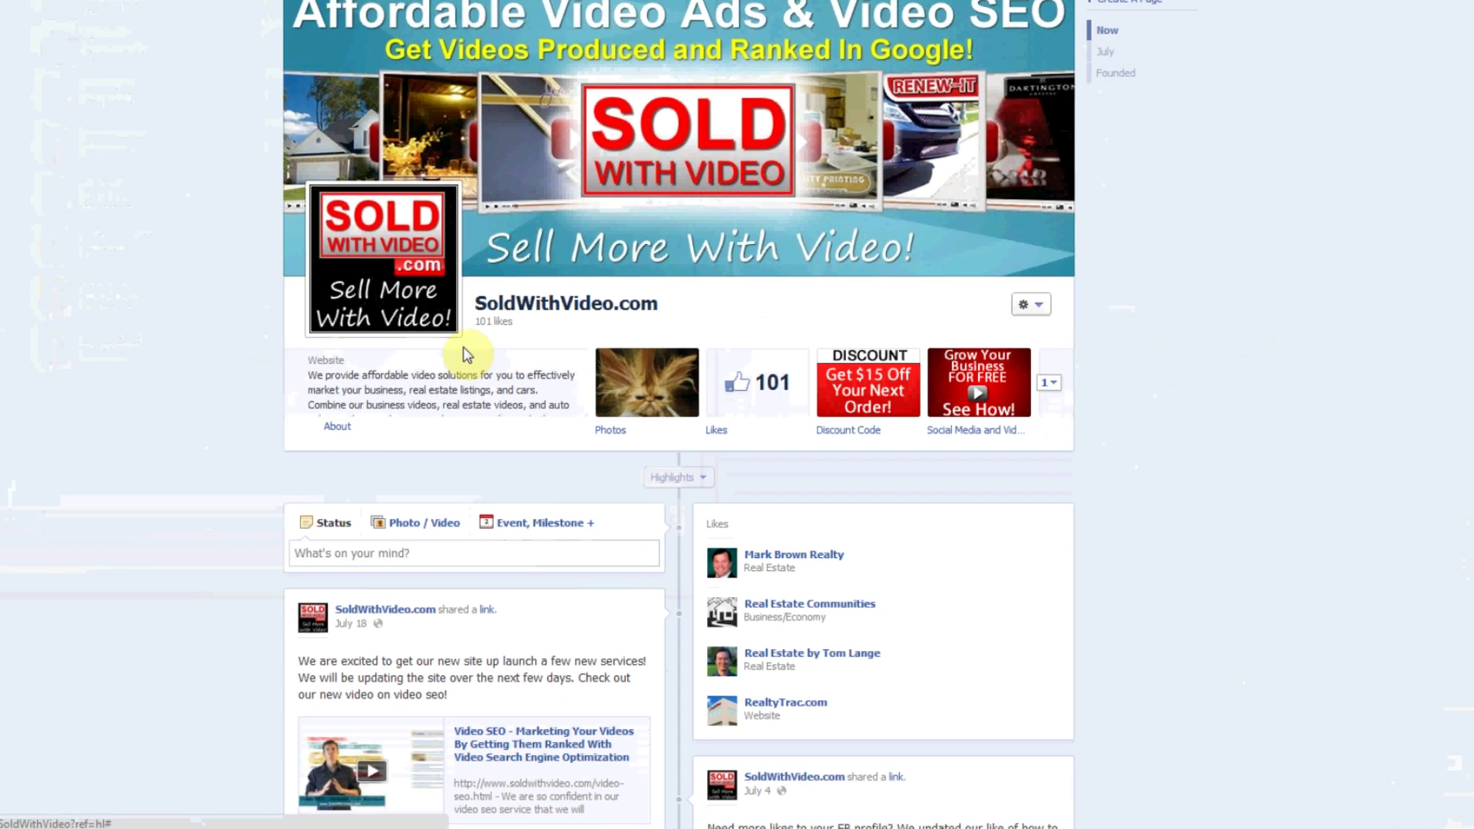
pyautogui.moveTo(334, 369)
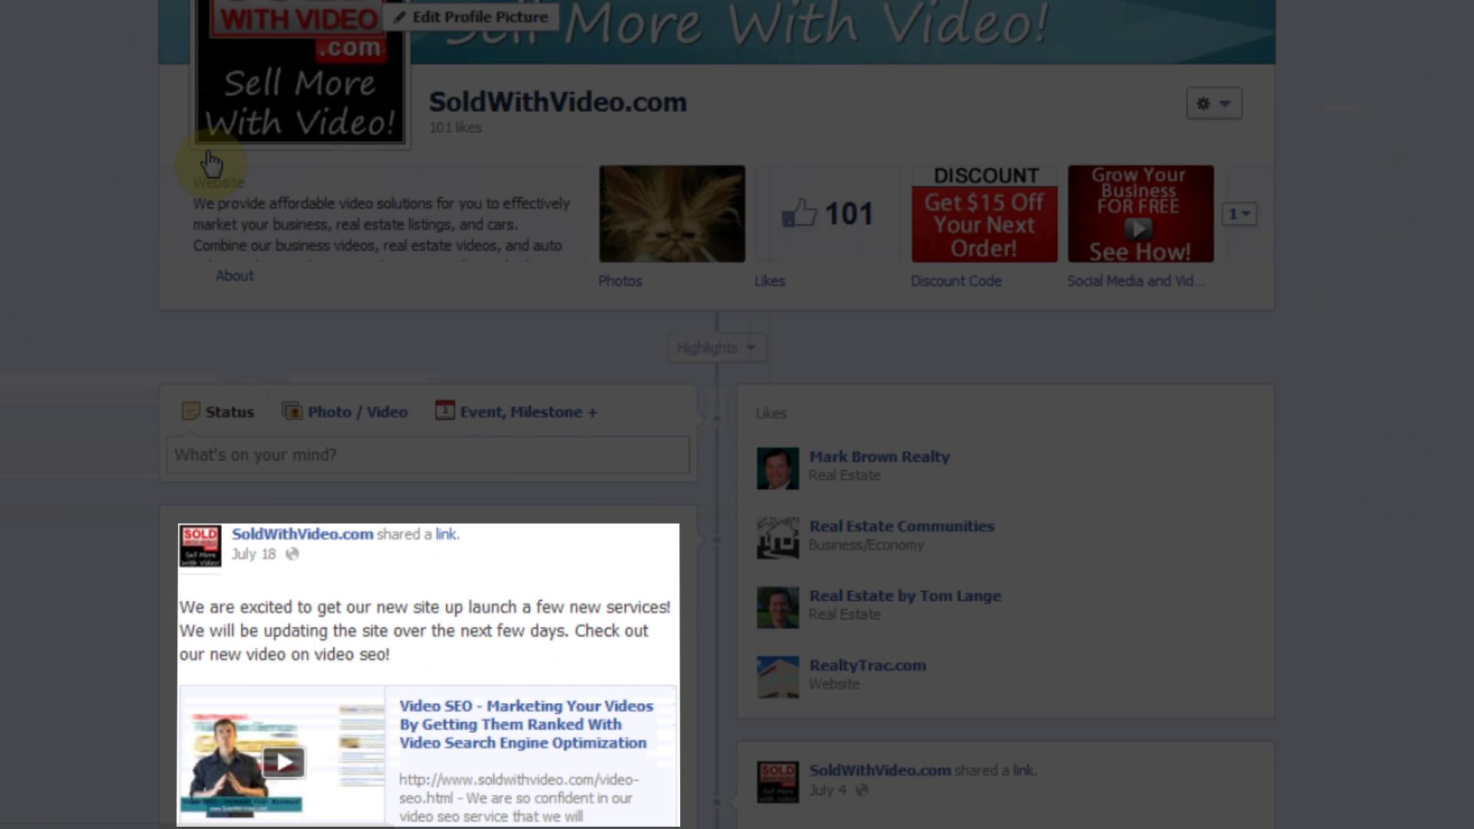
pyautogui.moveTo(204, 559)
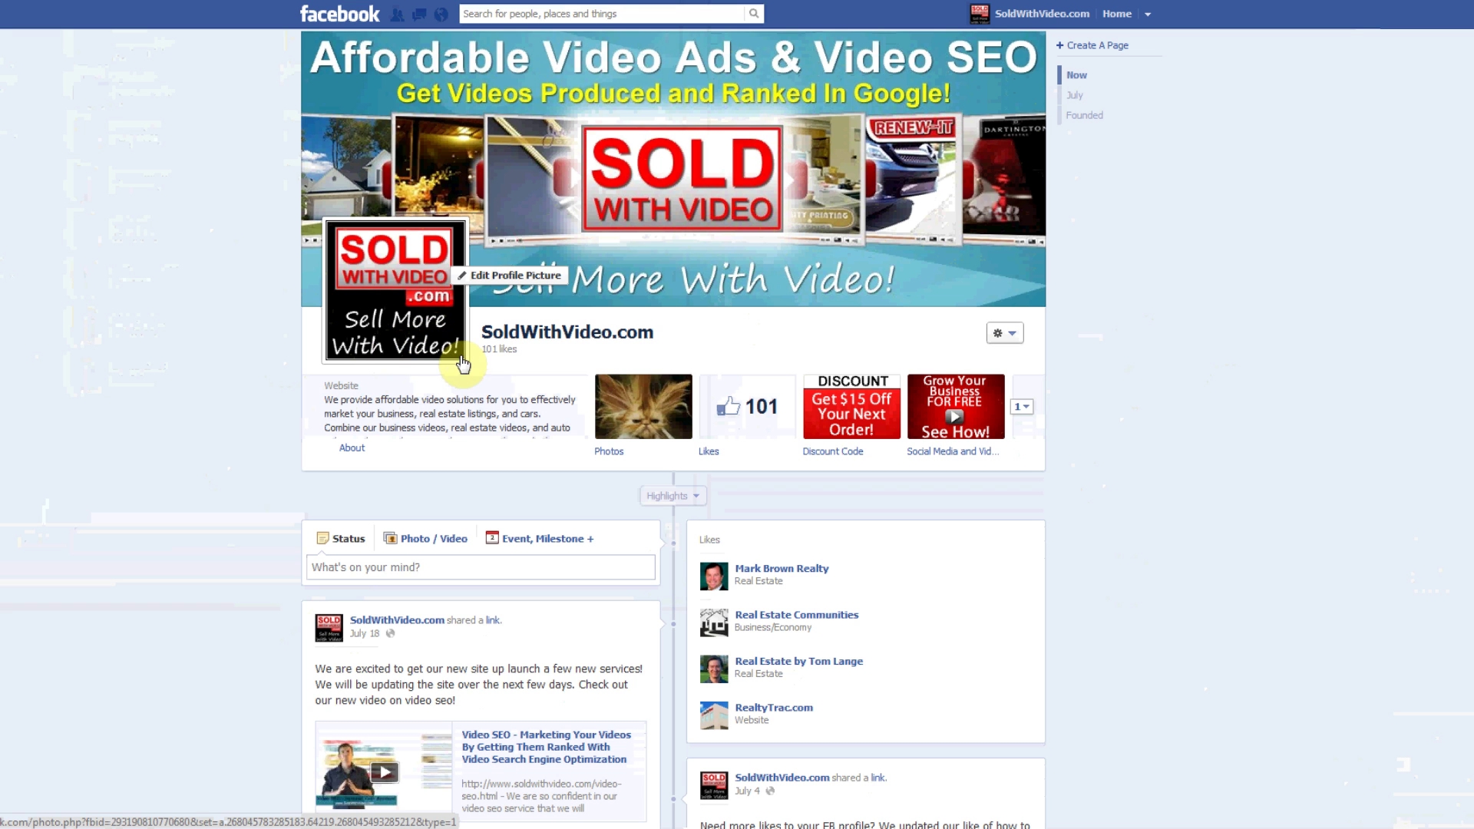
pyautogui.moveTo(461, 342)
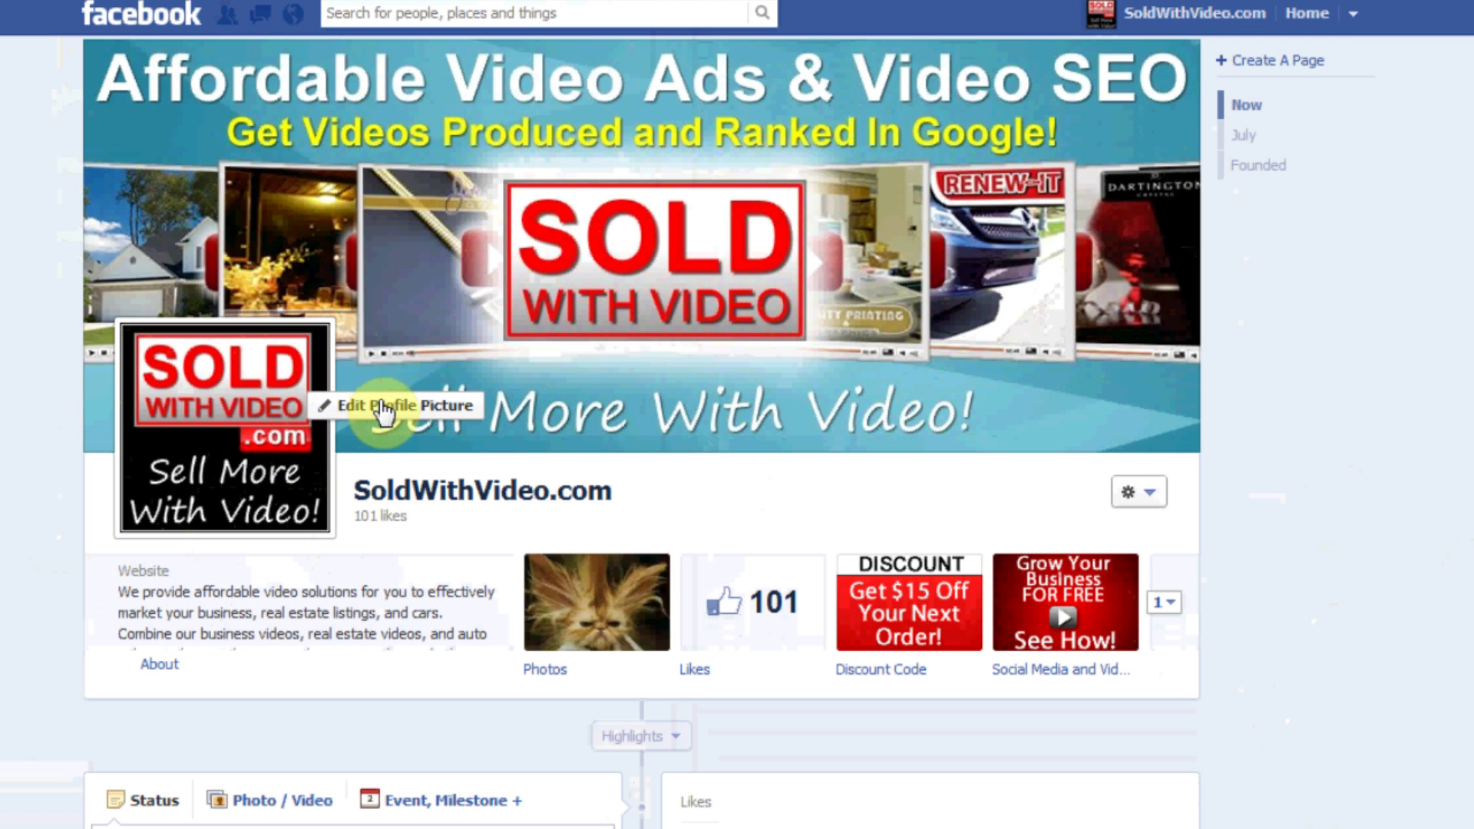
pyautogui.click(368, 409)
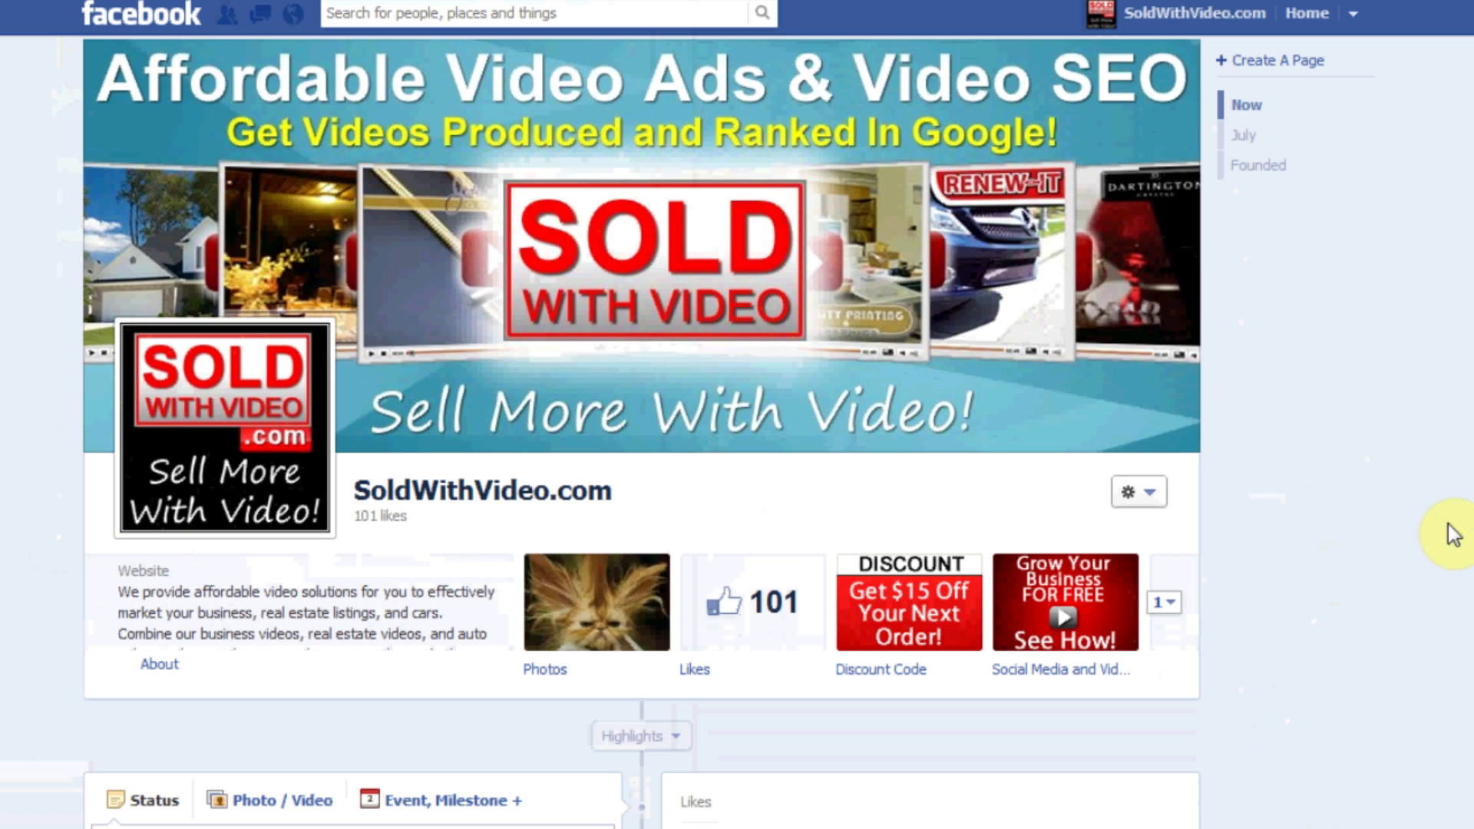
pyautogui.click(1443, 527)
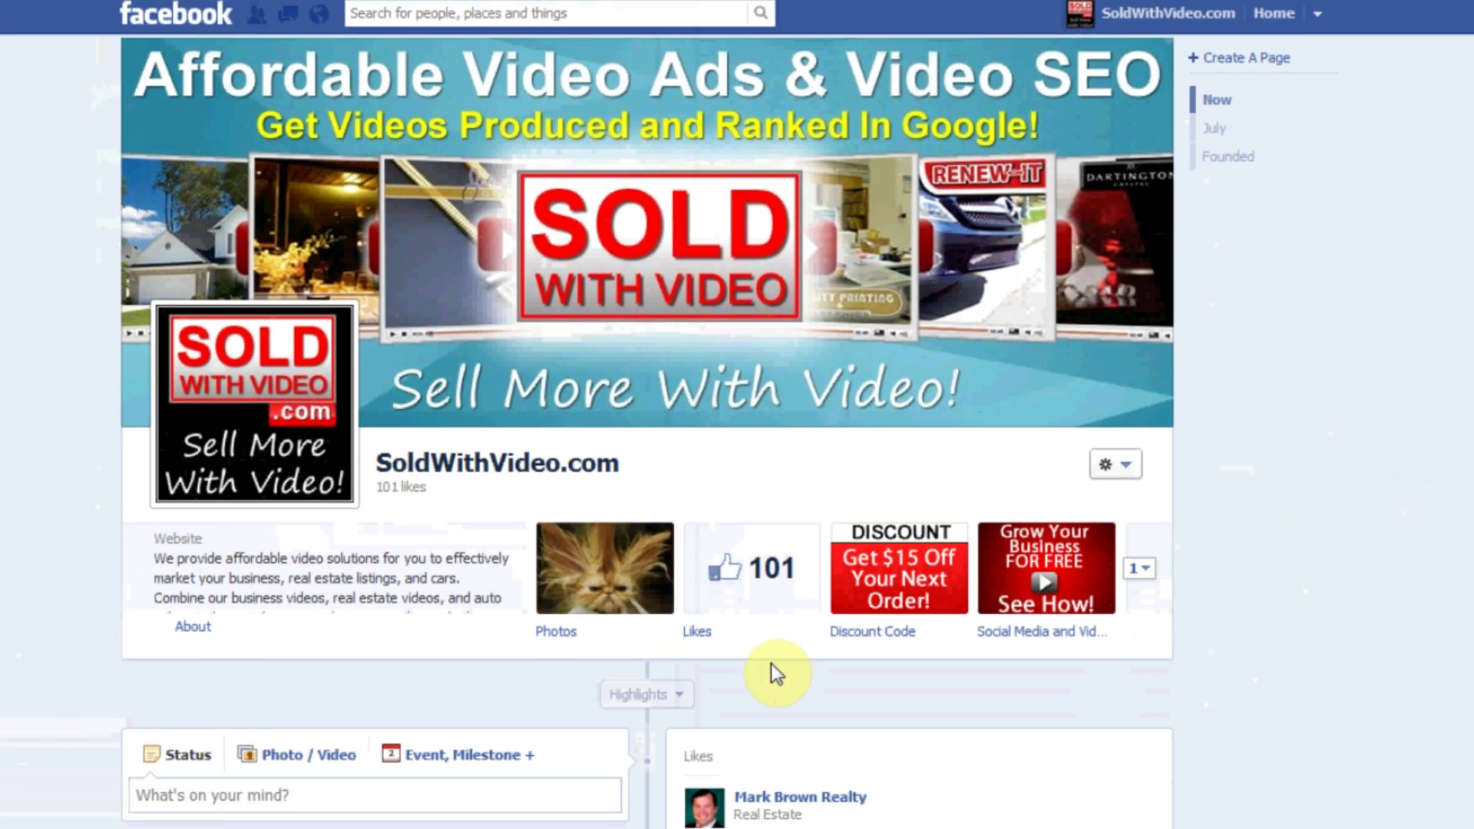
# - Edit the profile picture's thumbnail: try repositioning it unscaled, re-enable Scale to fit and save
pyautogui.moveTo(100, 409)
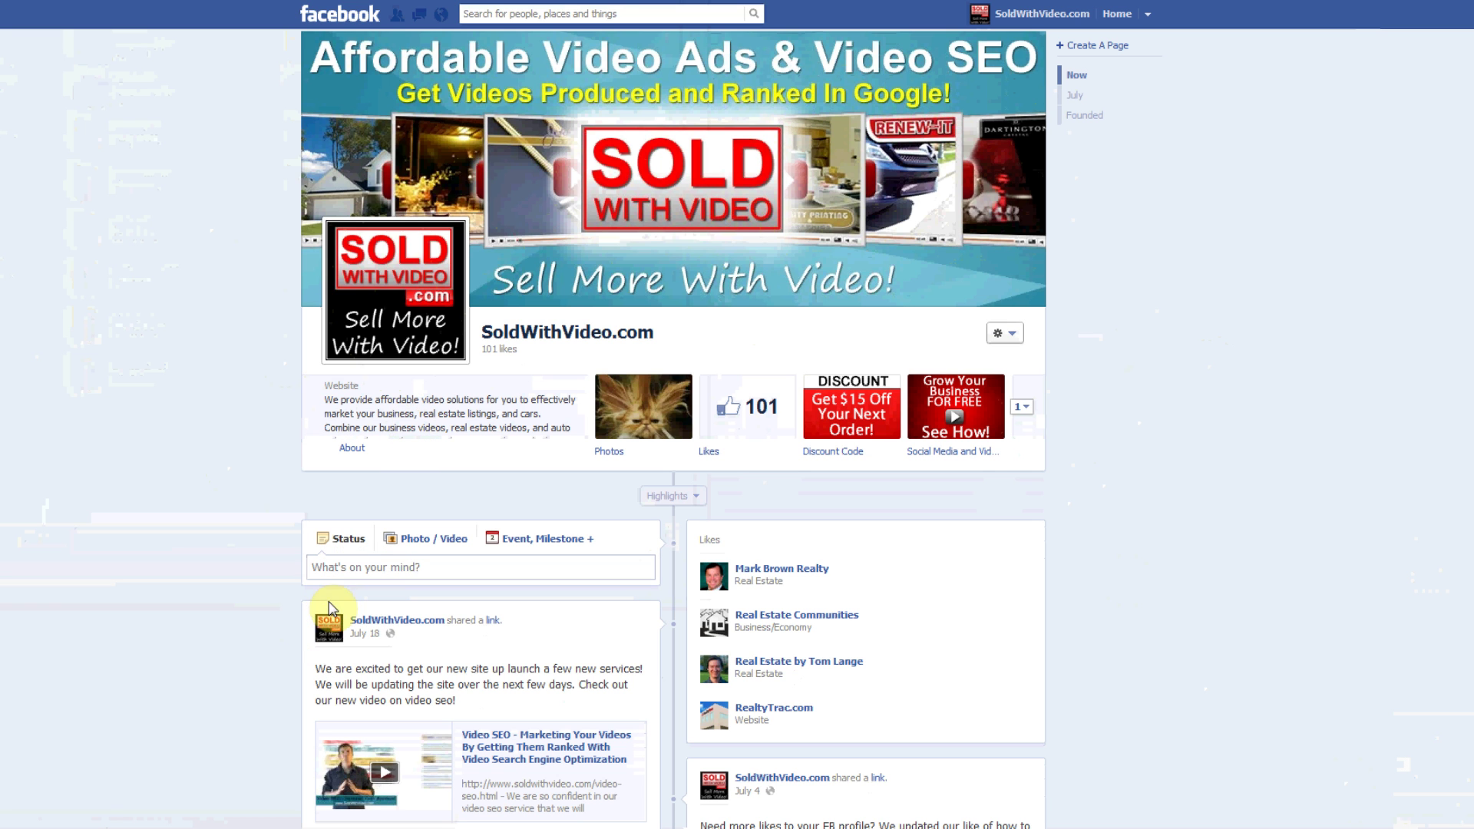
pyautogui.moveTo(326, 645)
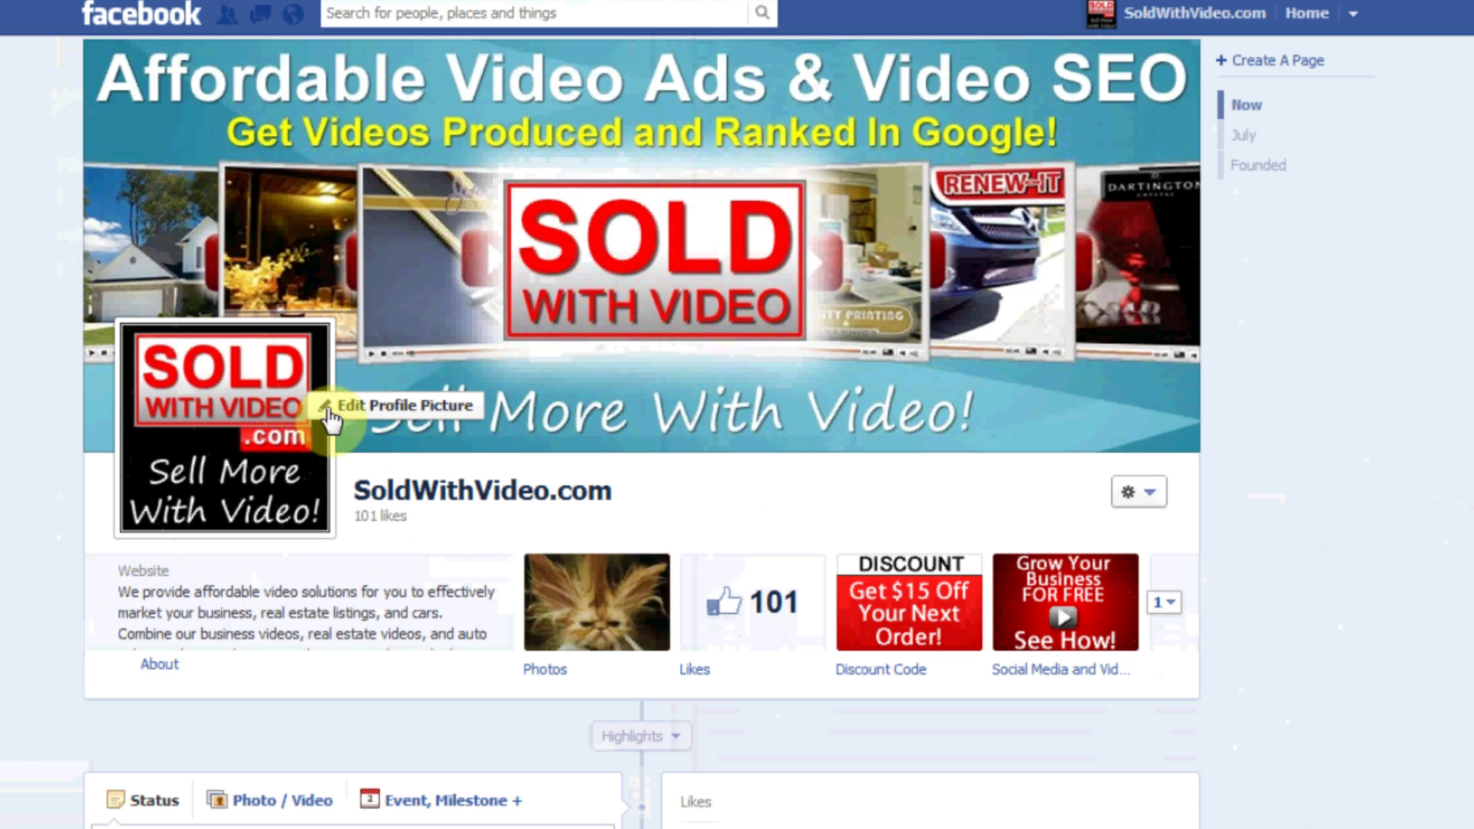
pyautogui.click(379, 412)
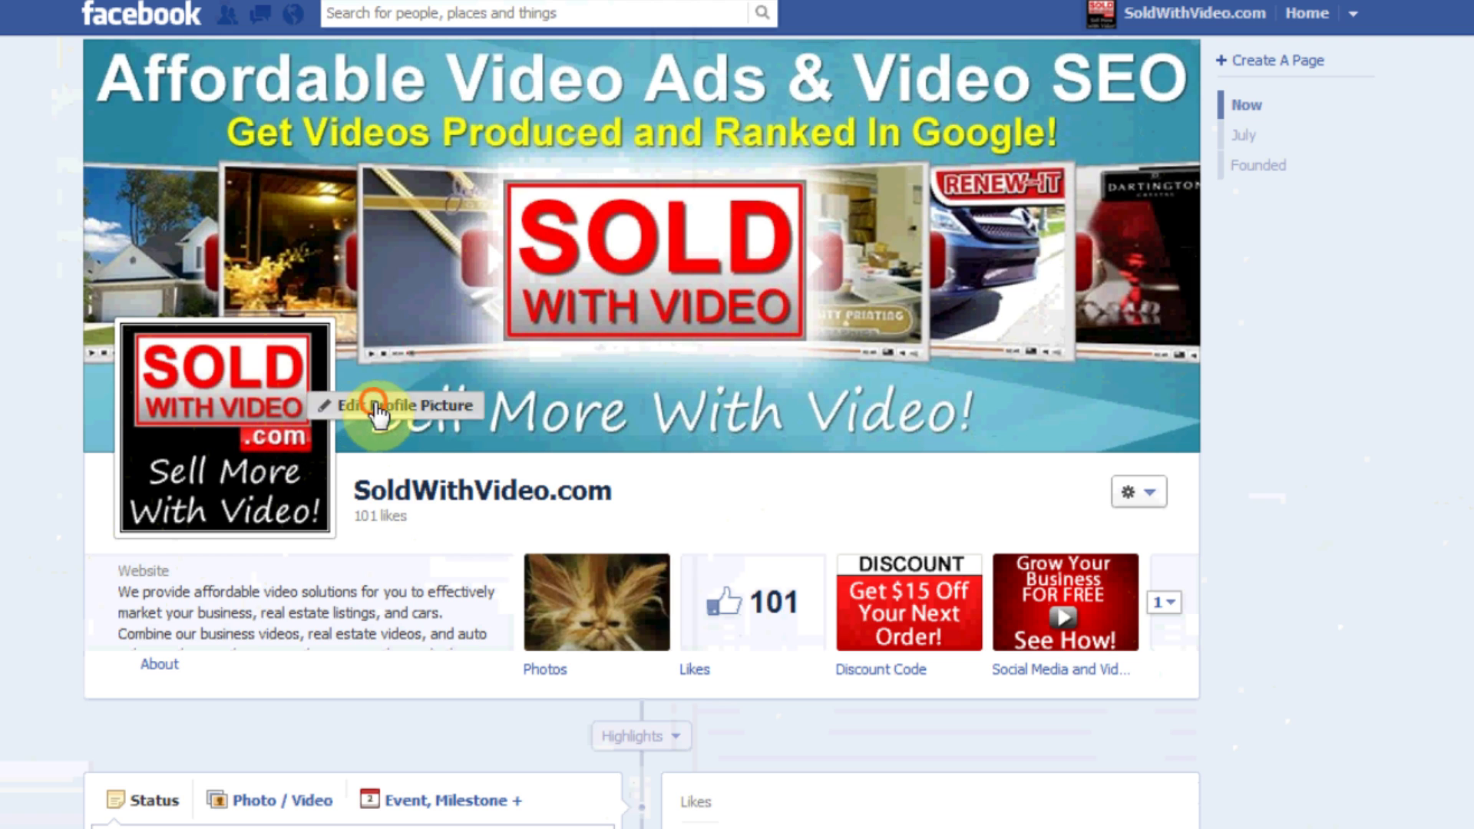
pyautogui.click(412, 538)
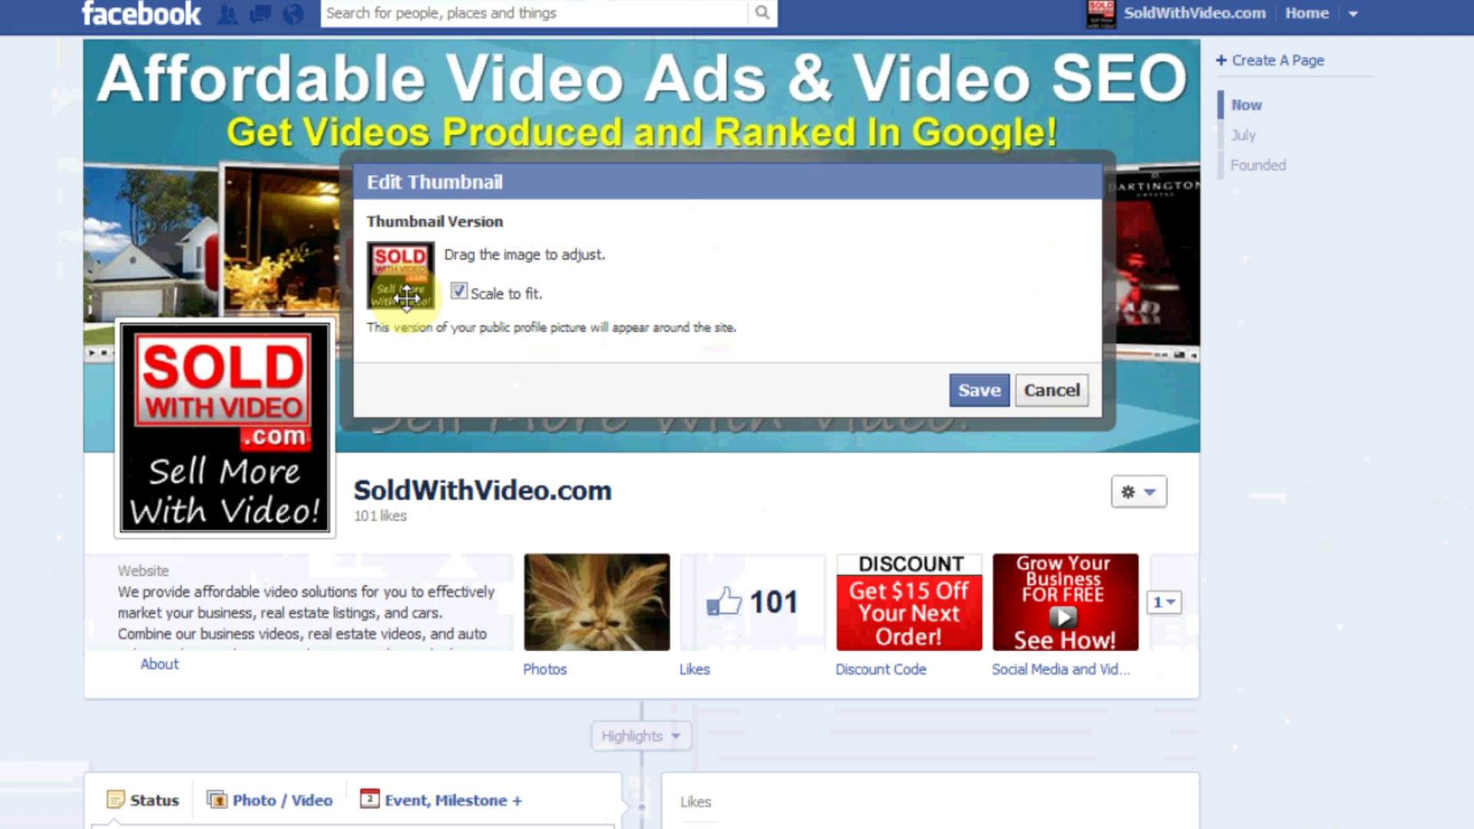
pyautogui.click(458, 291)
pyautogui.moveTo(382, 296); pyautogui.dragTo(415, 292)
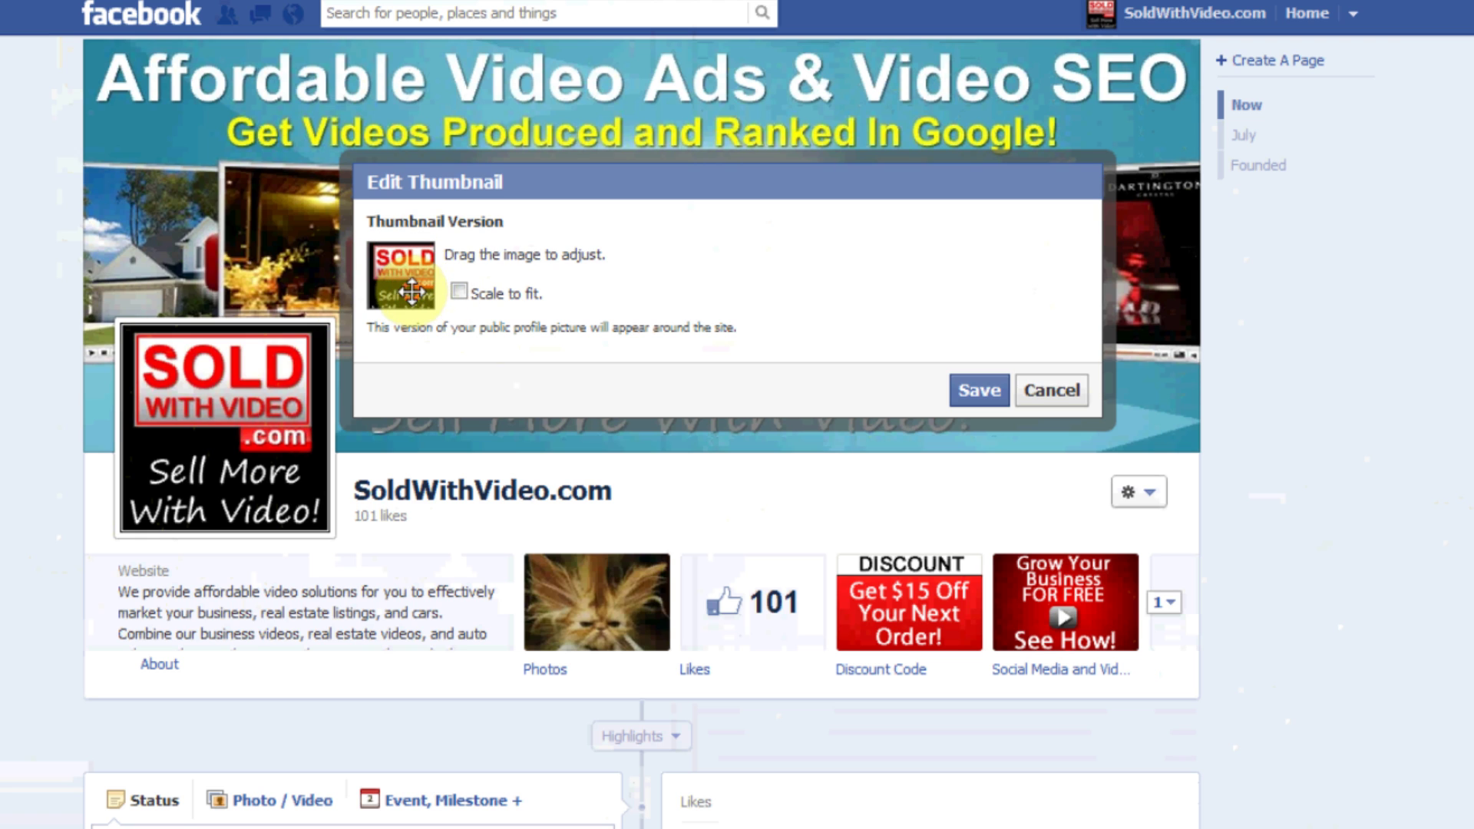
pyautogui.click(458, 294)
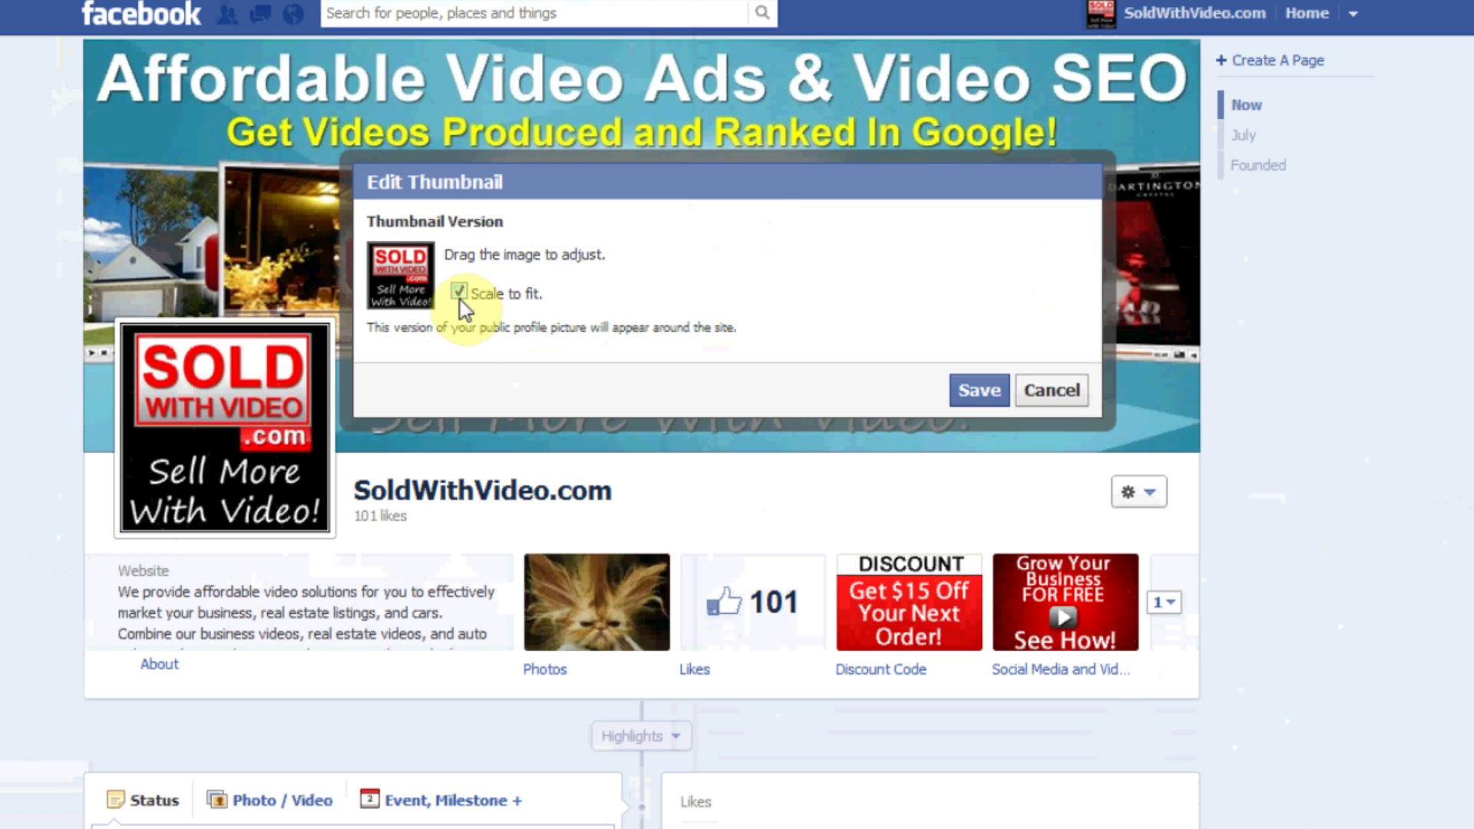
pyautogui.click(971, 390)
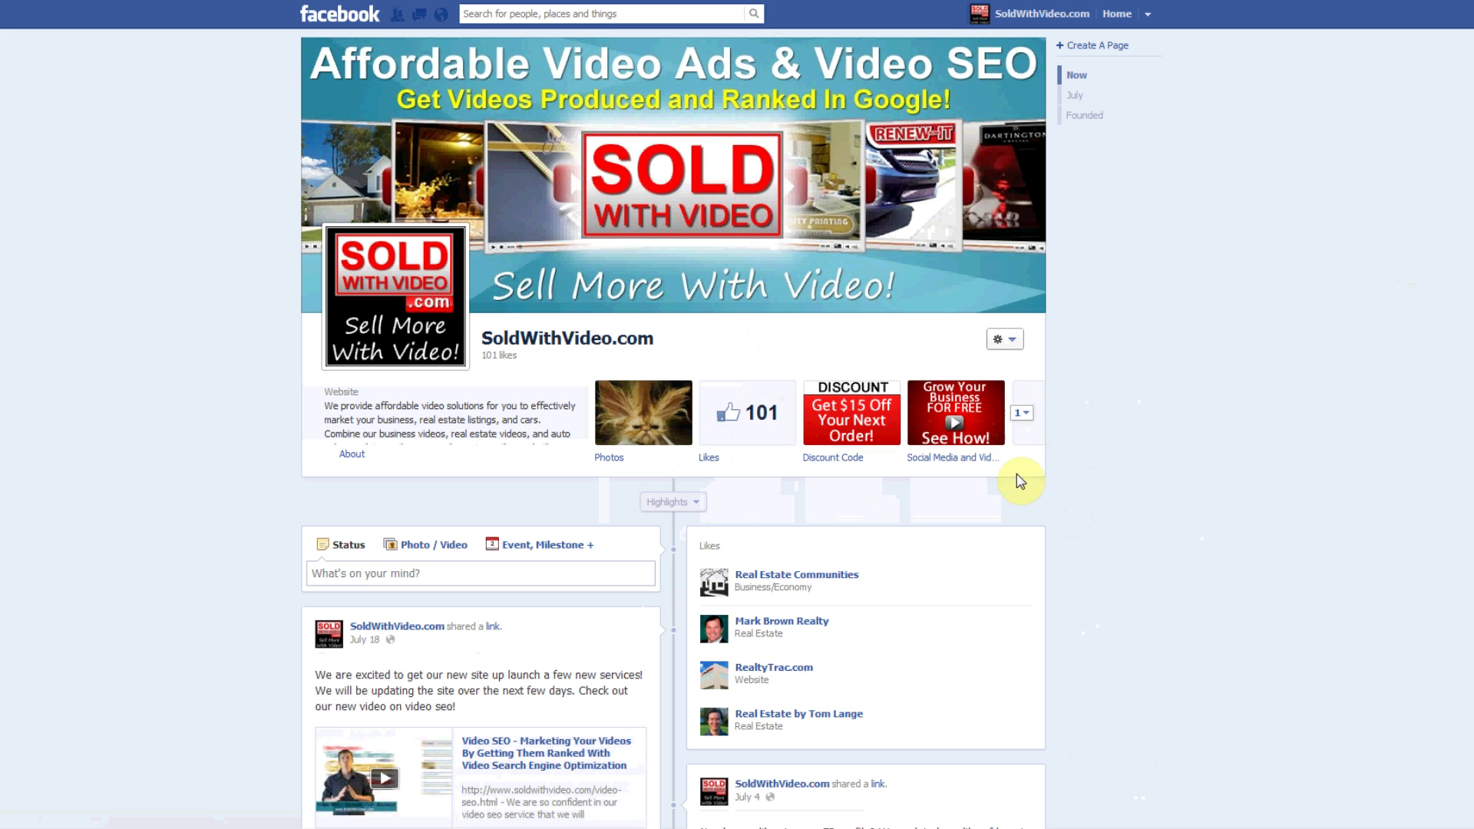
# - Expand the page's app tiles and swap the YouTube tile's position with Likes
pyautogui.click(1025, 419)
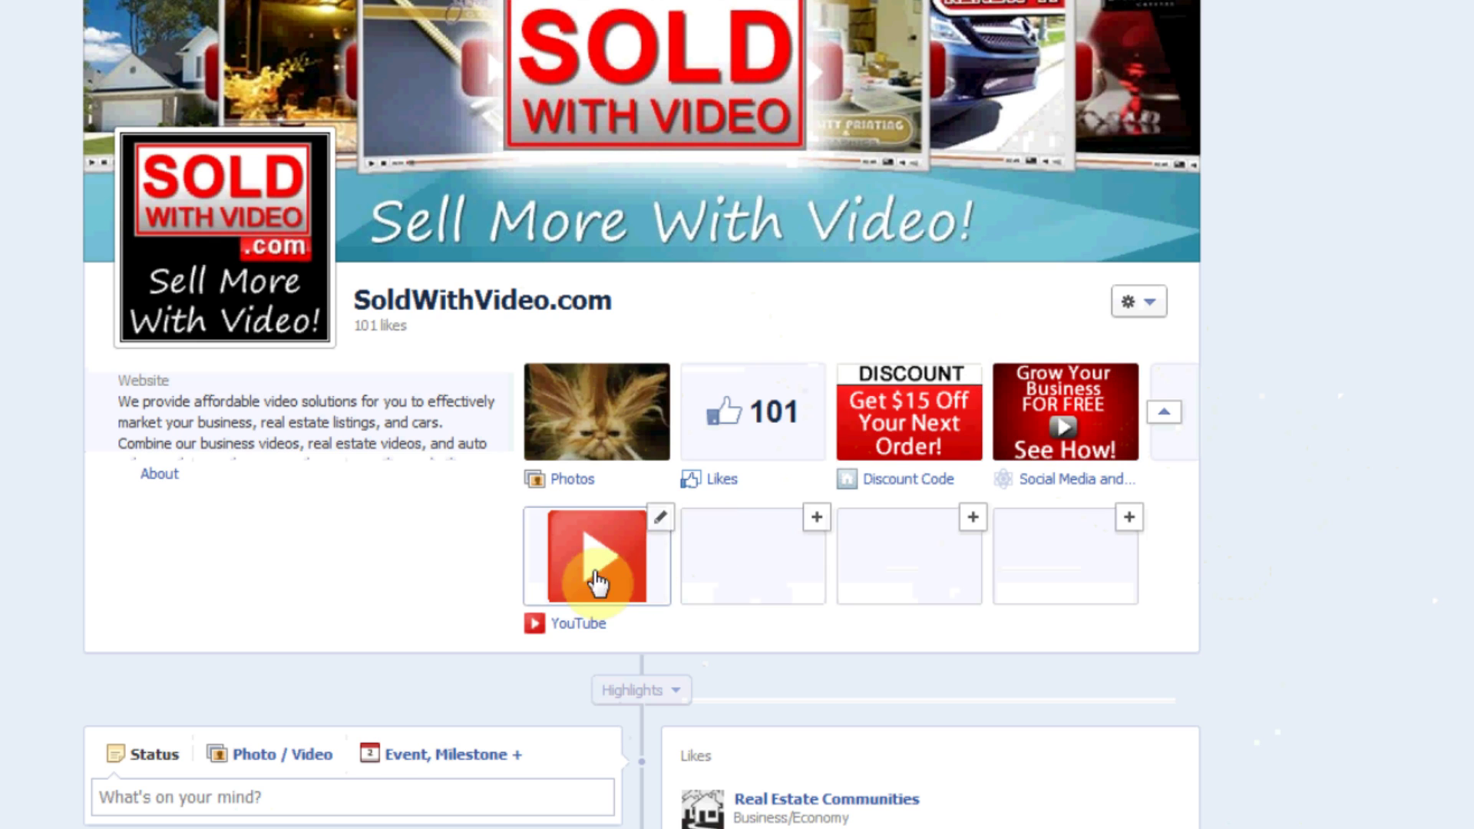
pyautogui.moveTo(612, 590)
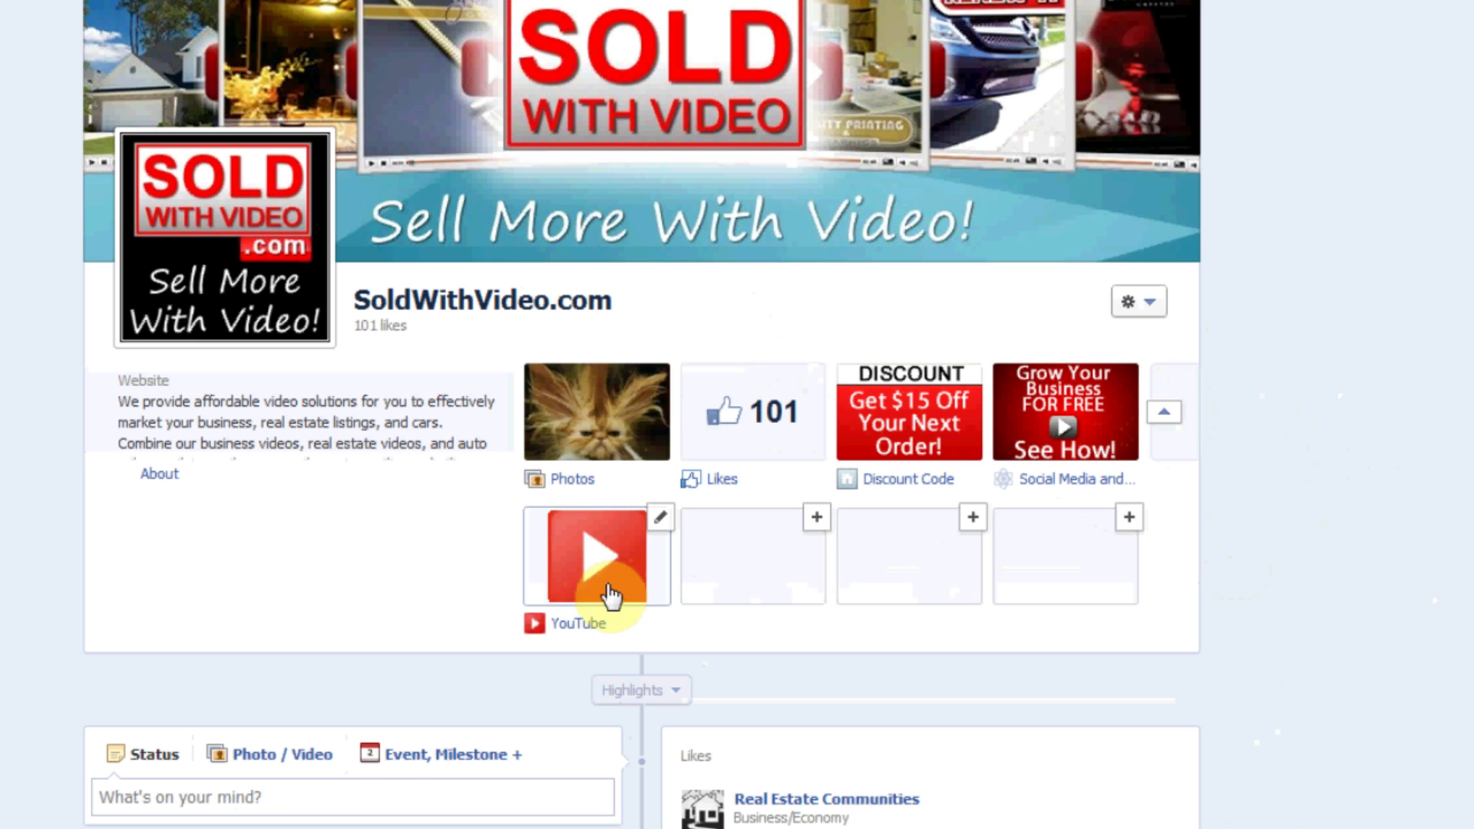
pyautogui.moveTo(918, 472)
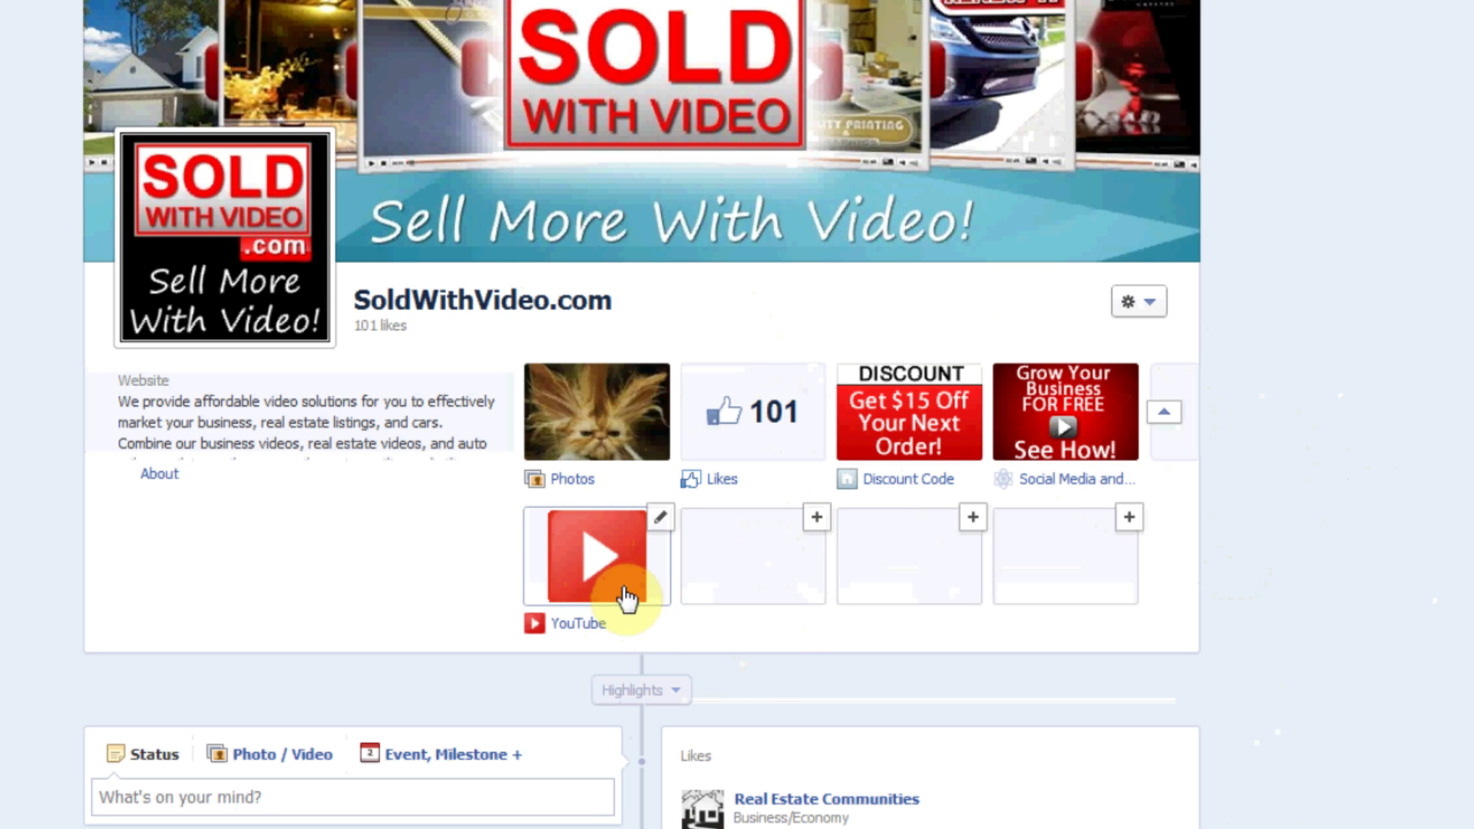
pyautogui.click(660, 522)
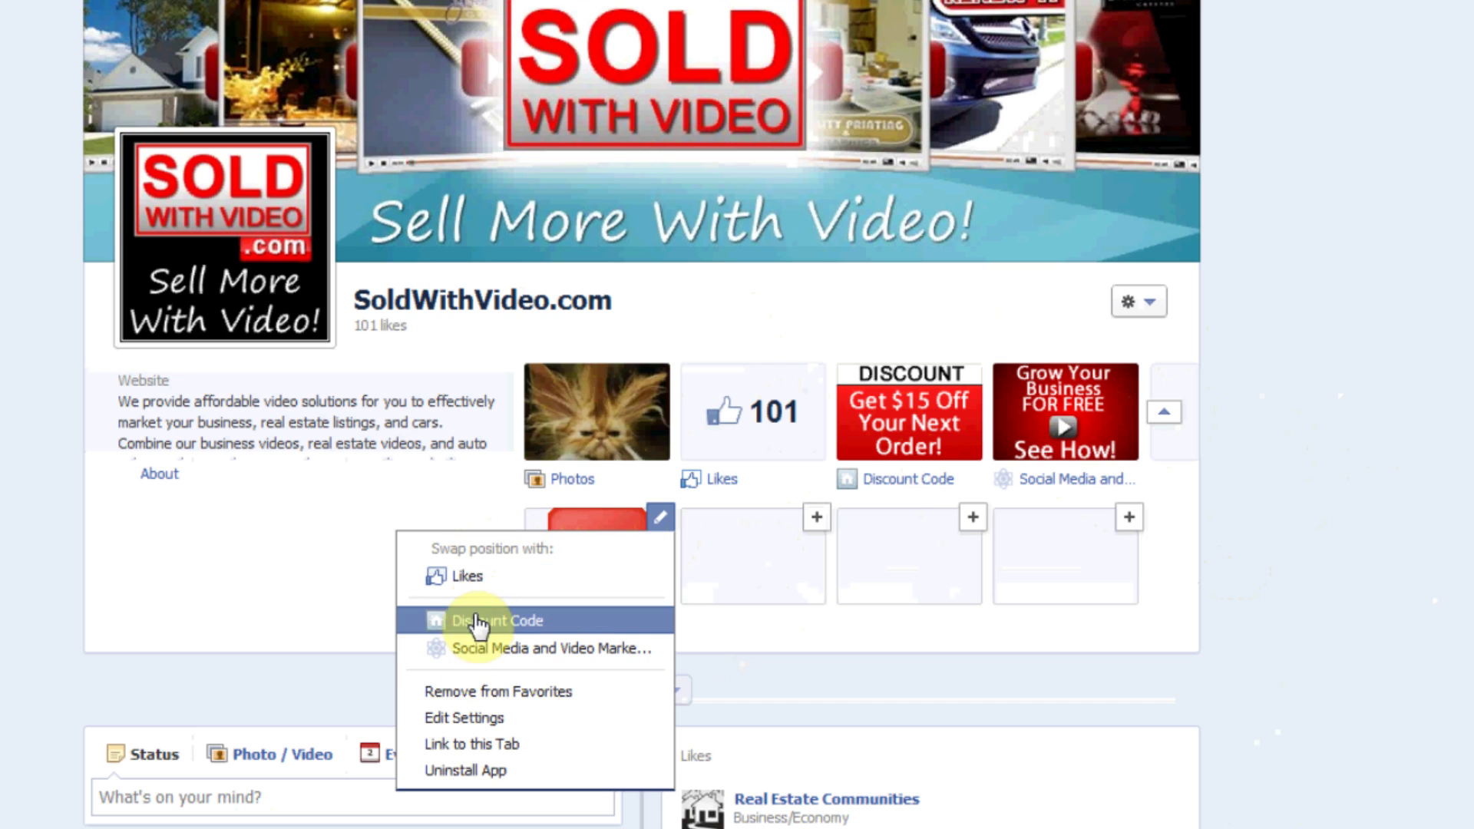
pyautogui.click(470, 576)
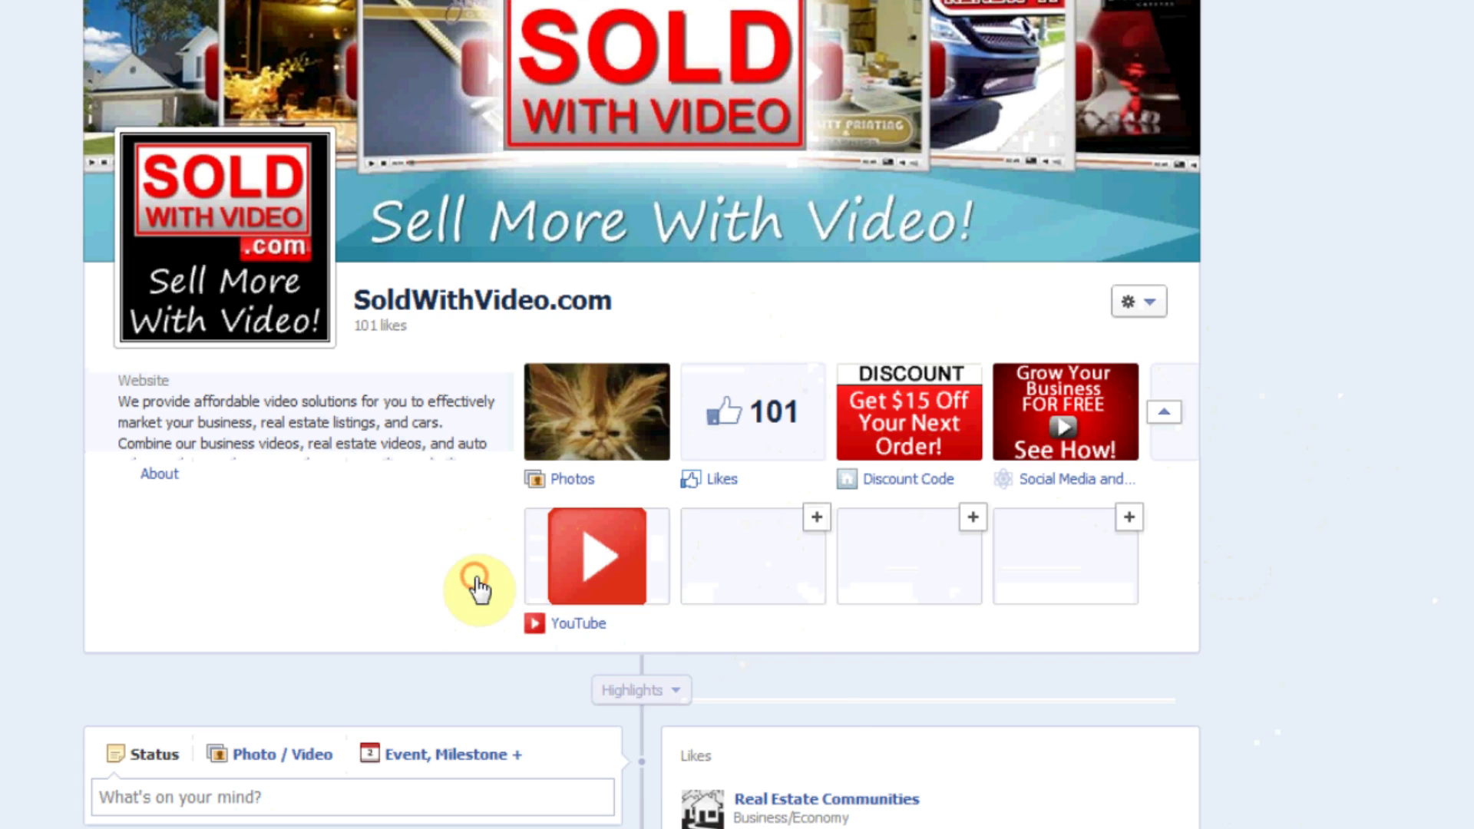
pyautogui.moveTo(783, 444)
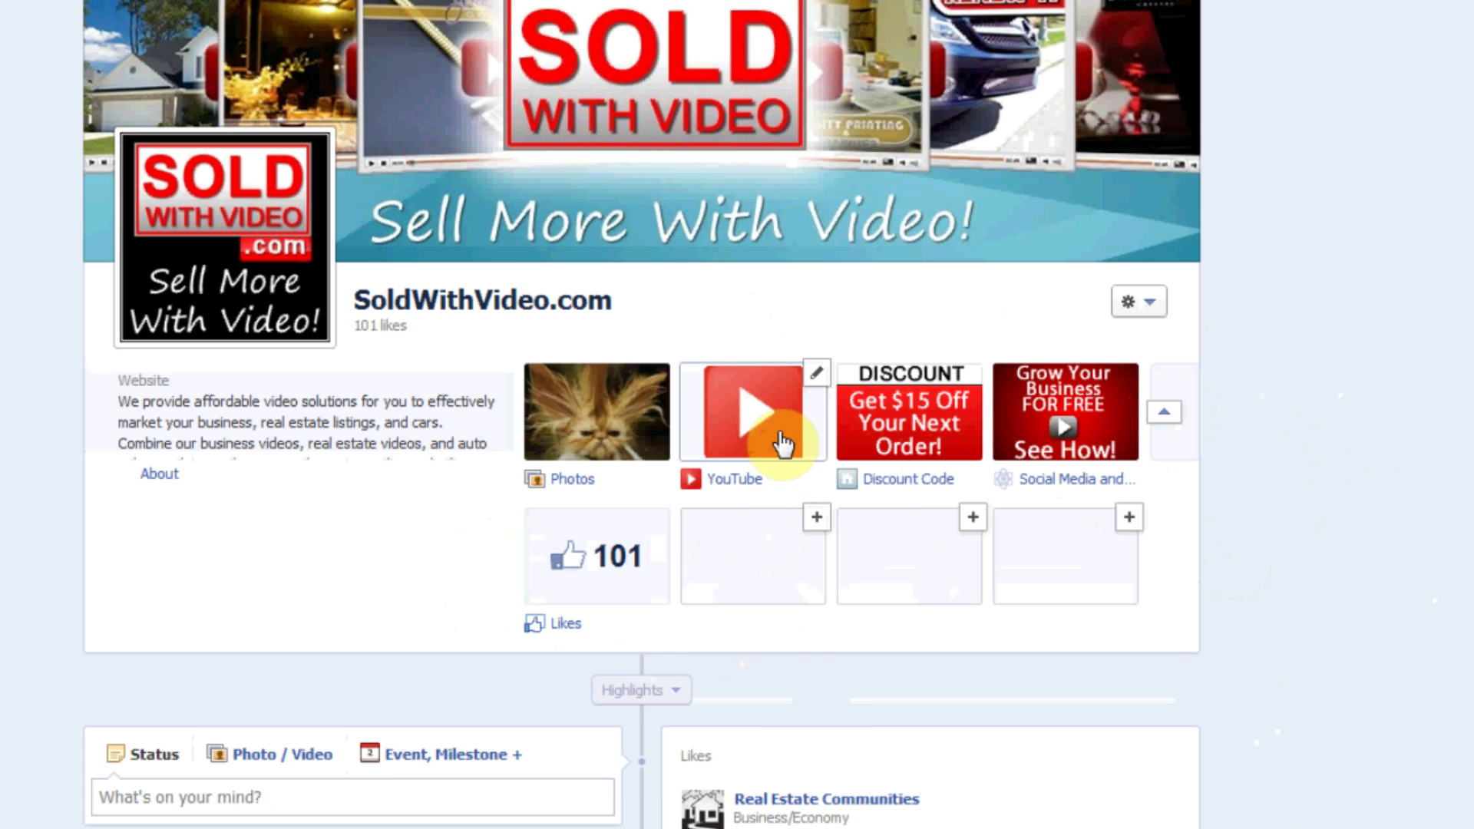
# - Swap the Likes tile back with YouTube and collapse the app tiles
pyautogui.moveTo(639, 586)
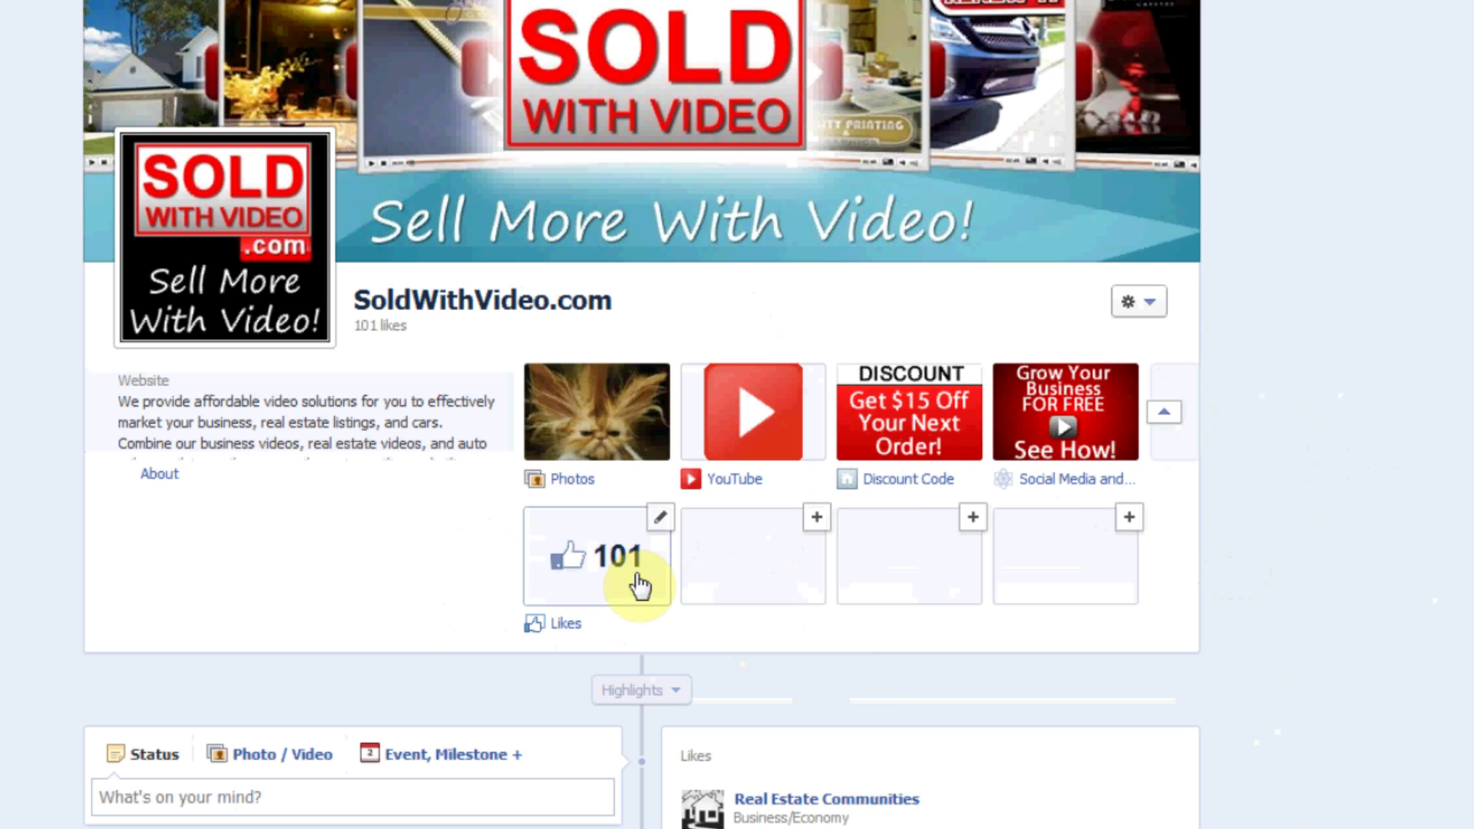
pyautogui.click(659, 525)
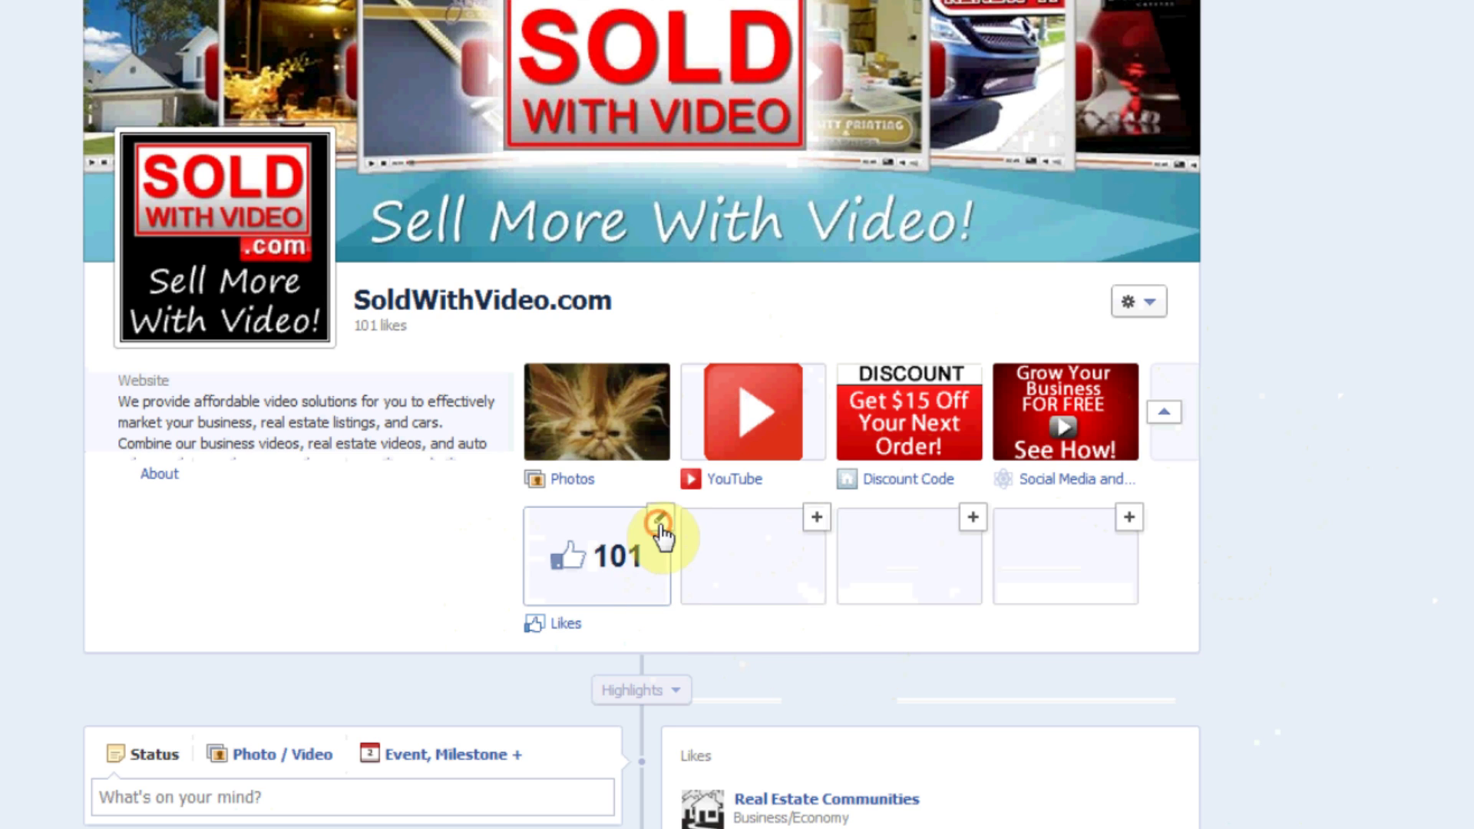
pyautogui.click(587, 576)
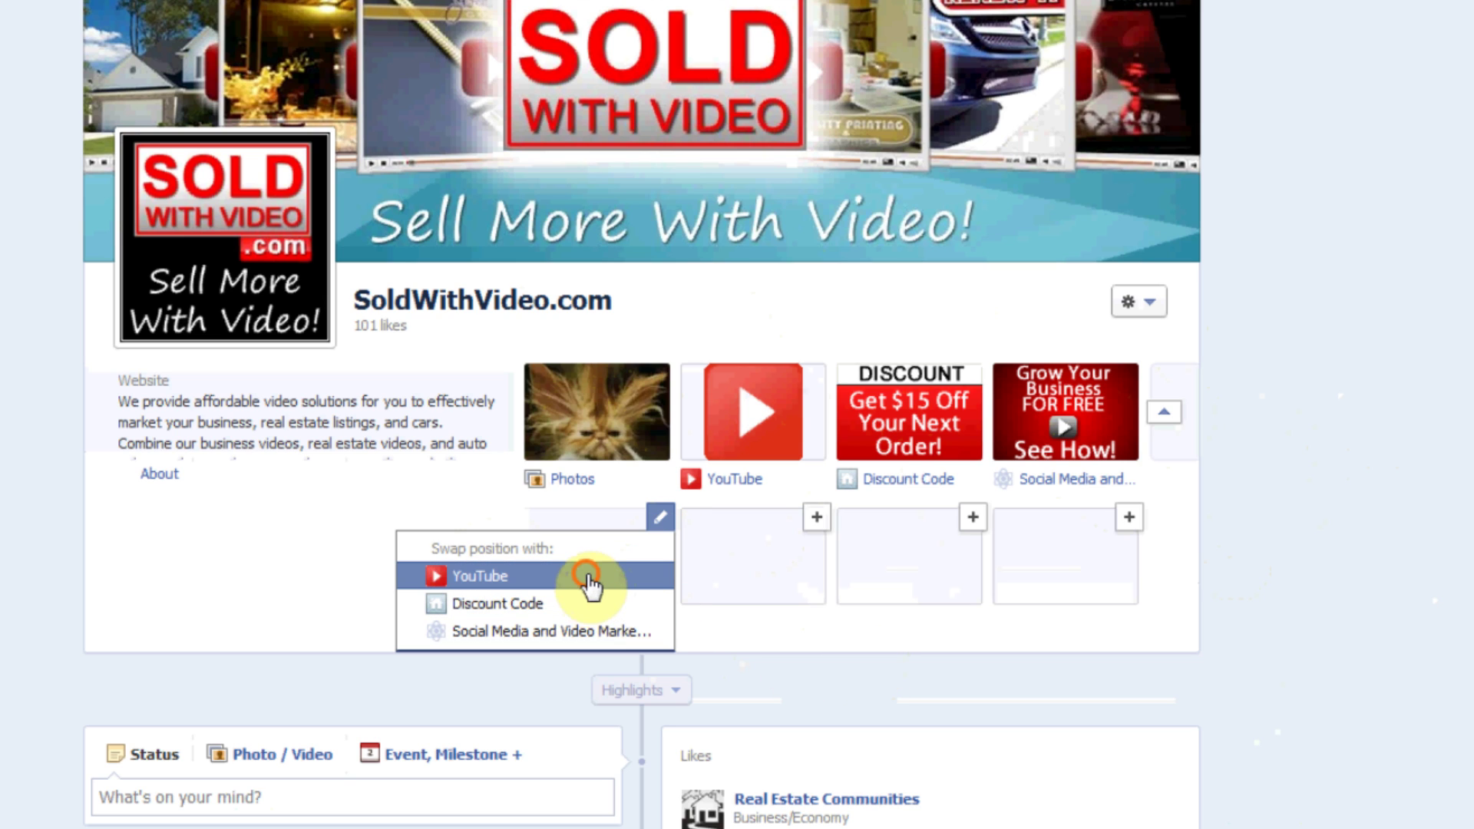
pyautogui.click(1164, 414)
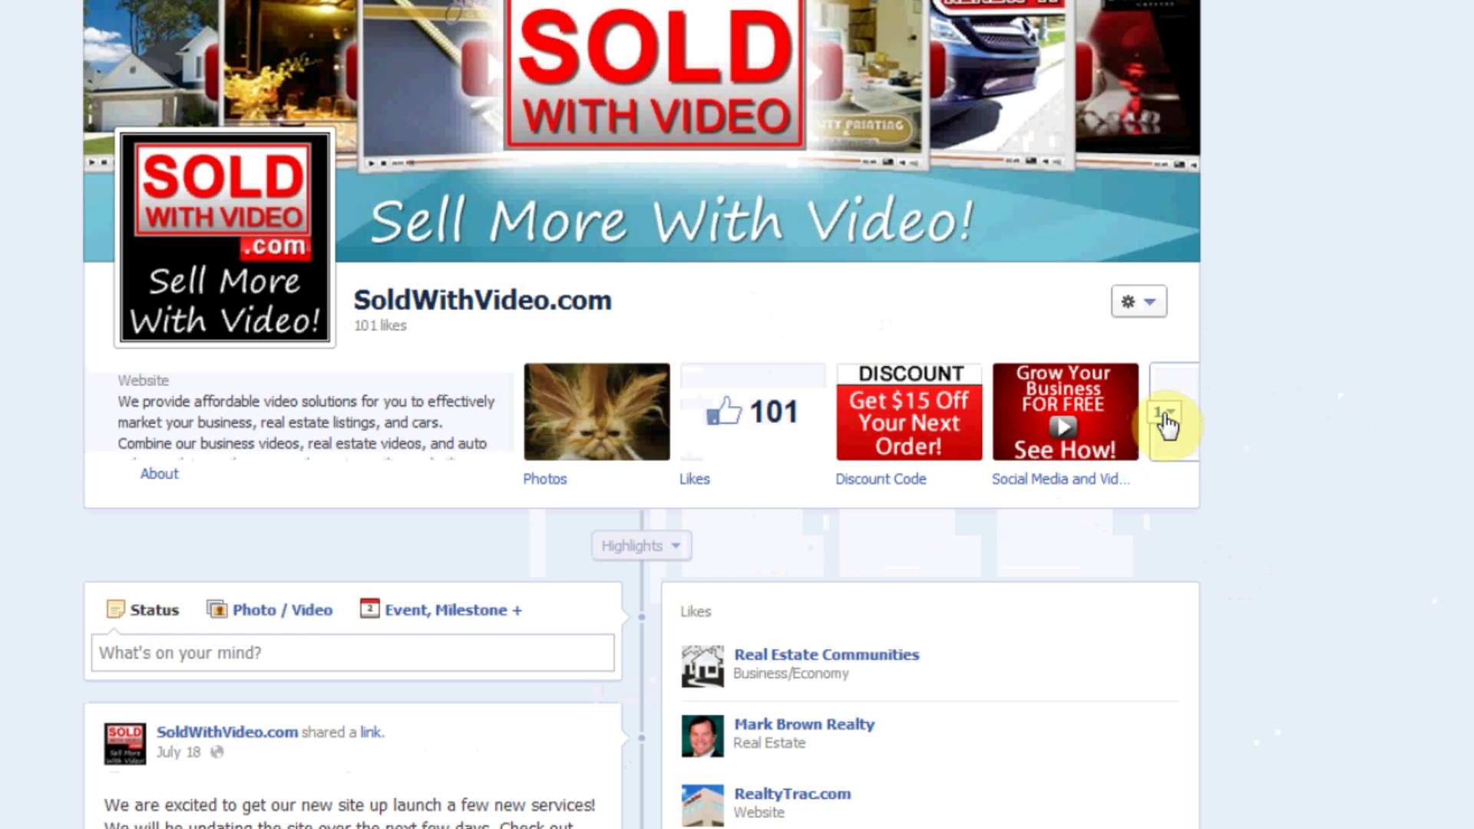
# - Expand the app tiles and rename the Discount Code tab to "Discount Code Now" in its settings
pyautogui.click(1164, 415)
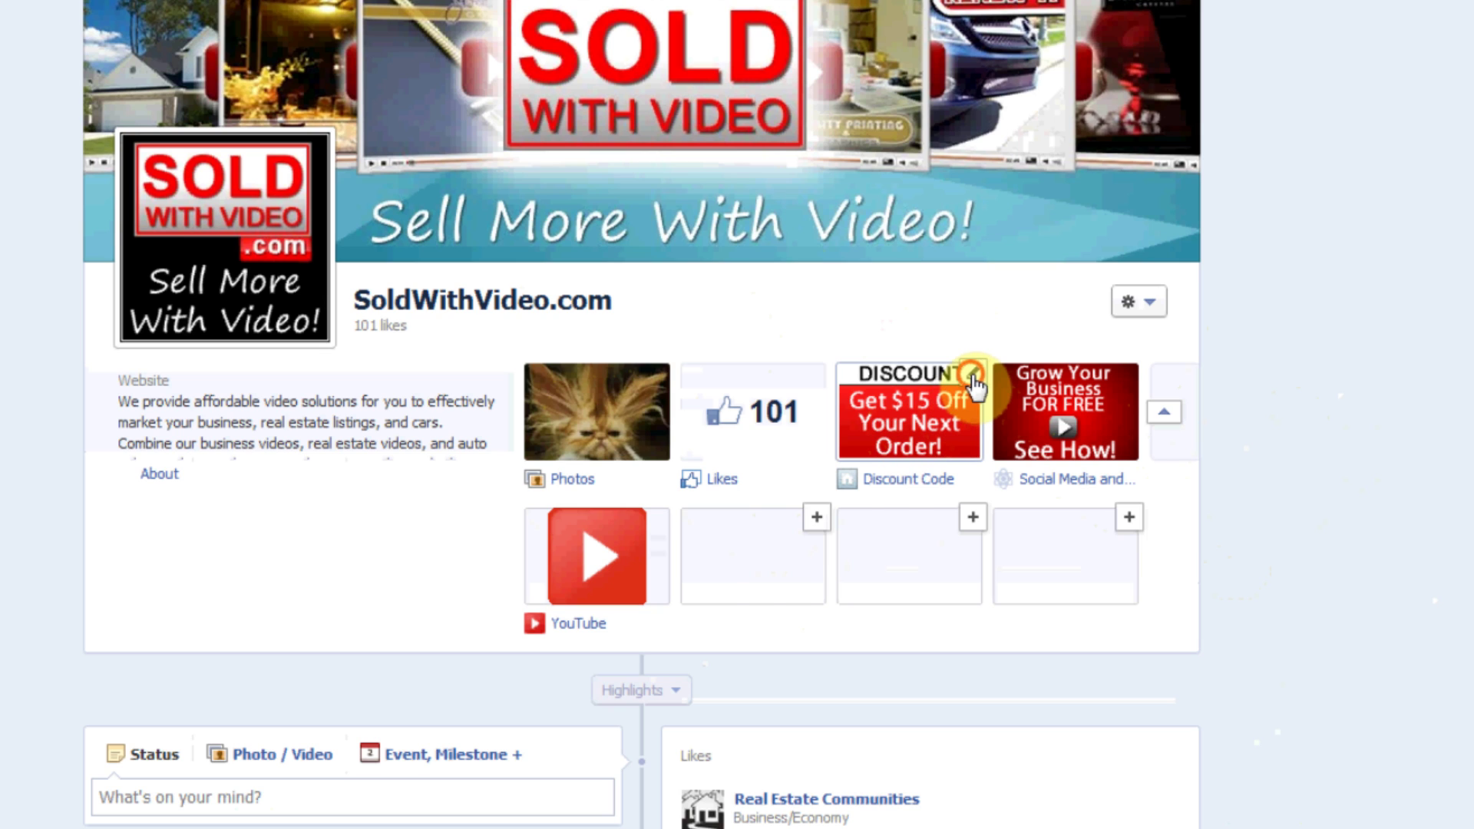
pyautogui.click(973, 376)
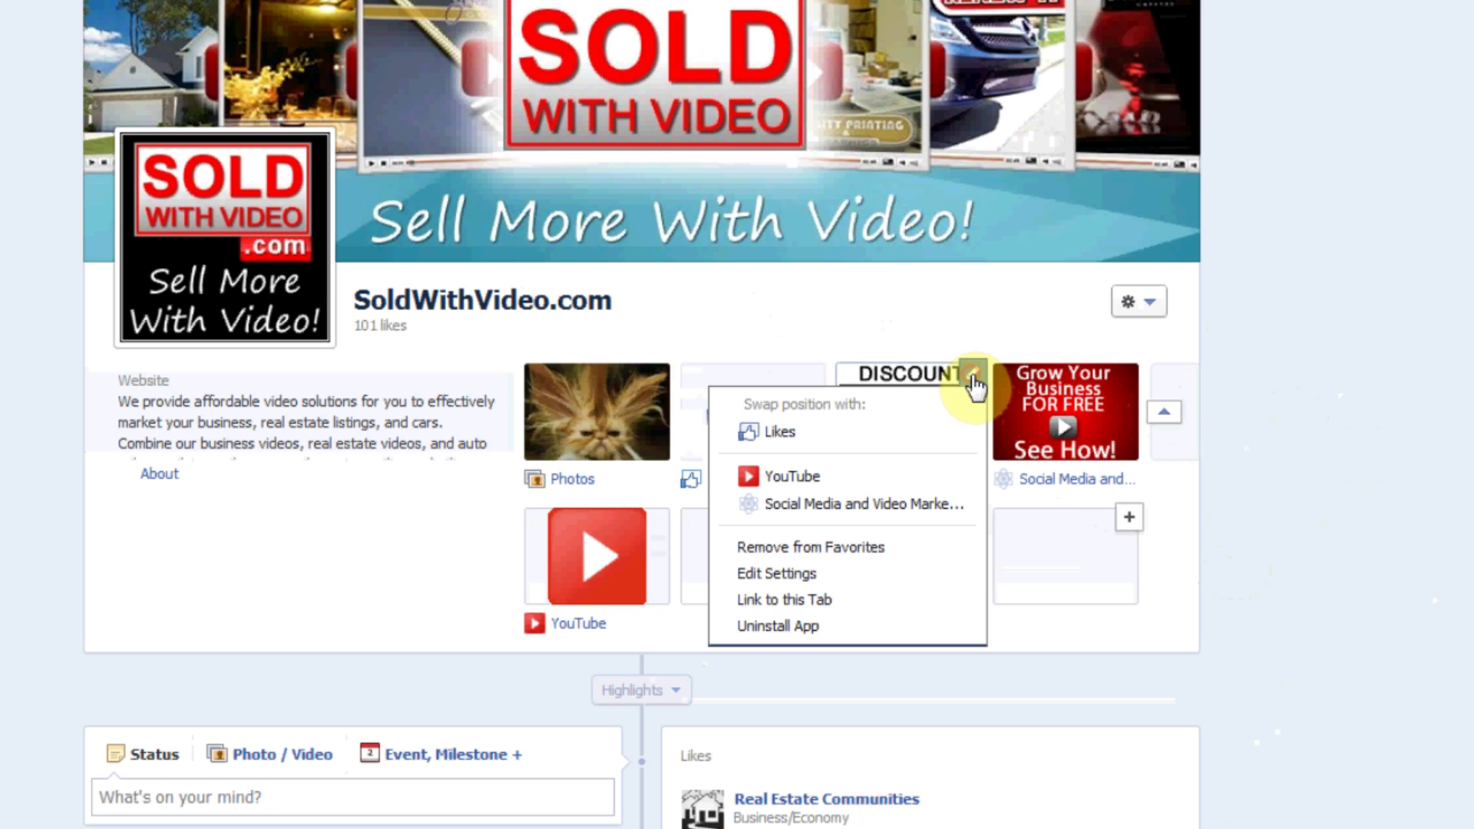
pyautogui.click(814, 575)
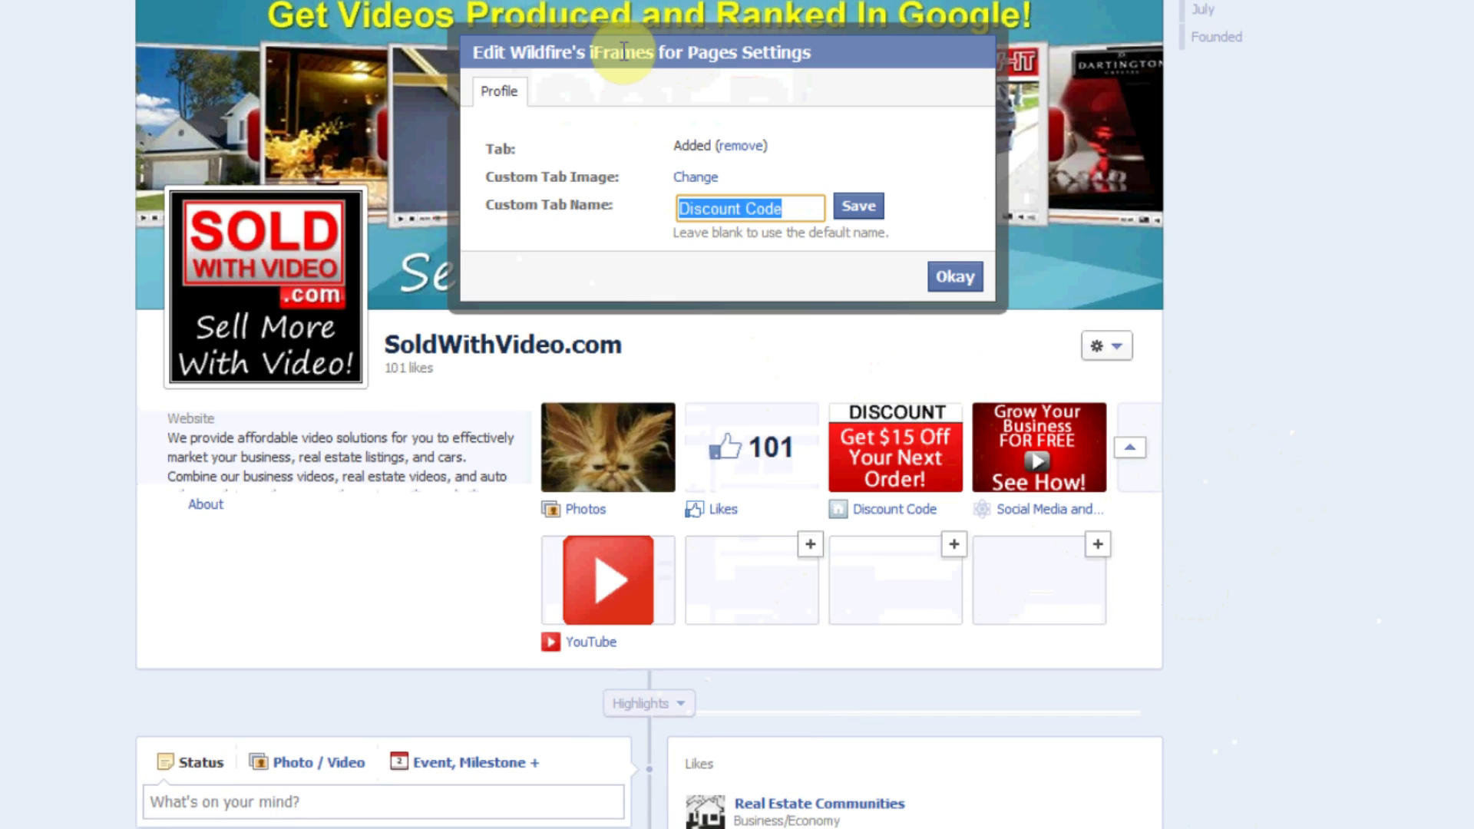
pyautogui.click(806, 208)
pyautogui.tripleClick(806, 207)
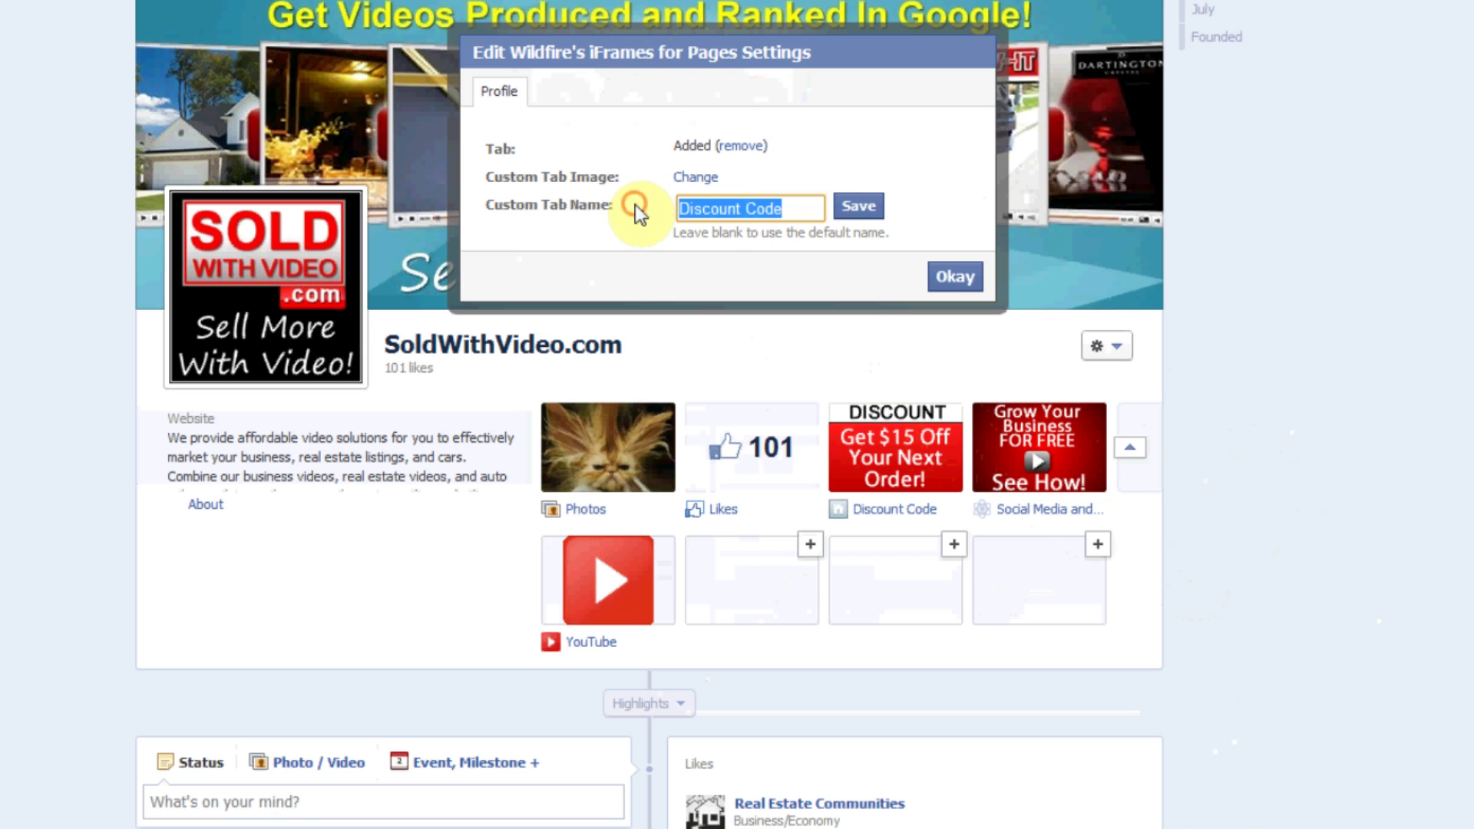
pyautogui.click(792, 205)
pyautogui.write('Now')
pyautogui.click(865, 207)
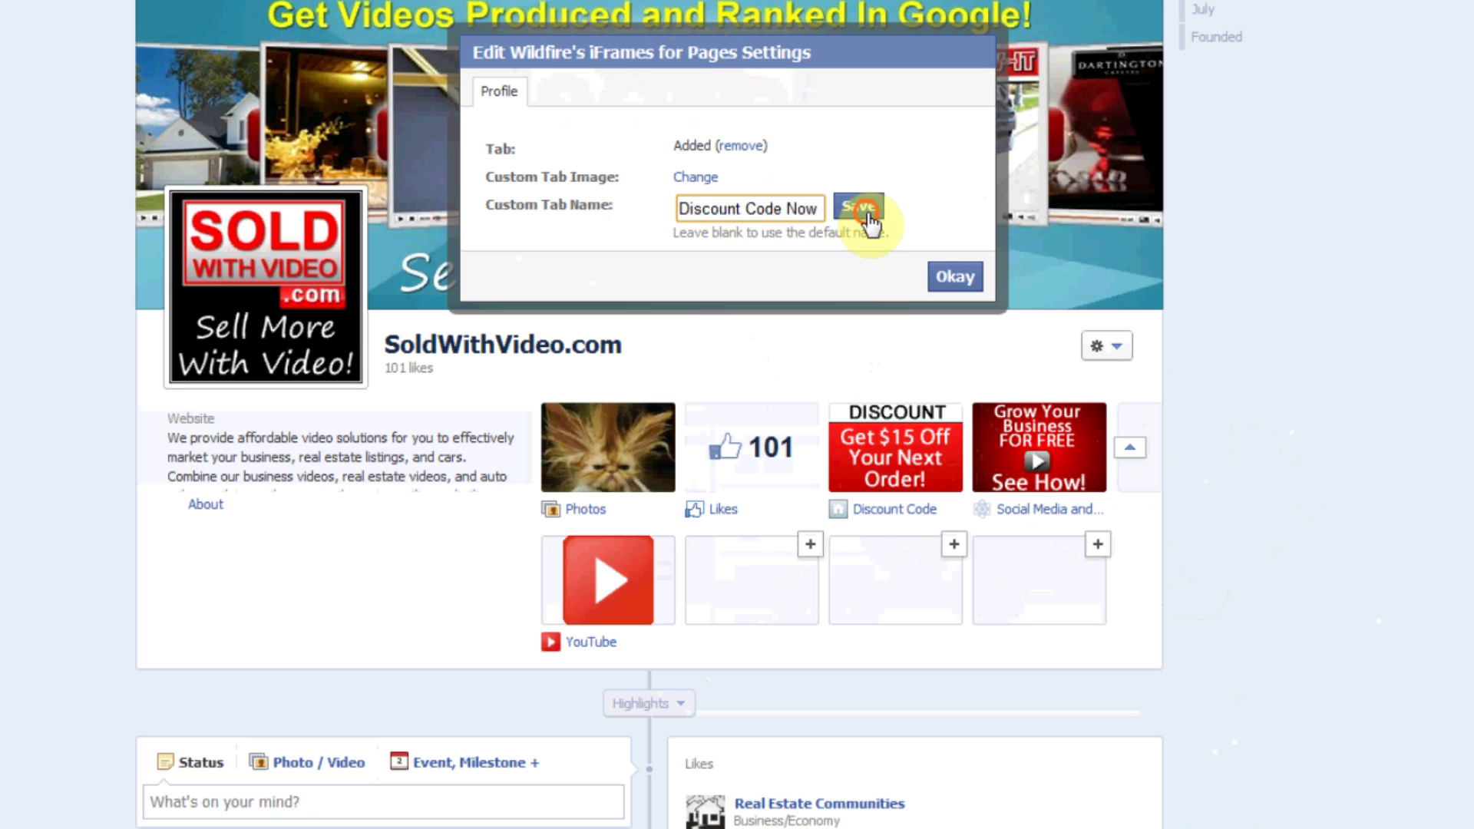
pyautogui.click(863, 206)
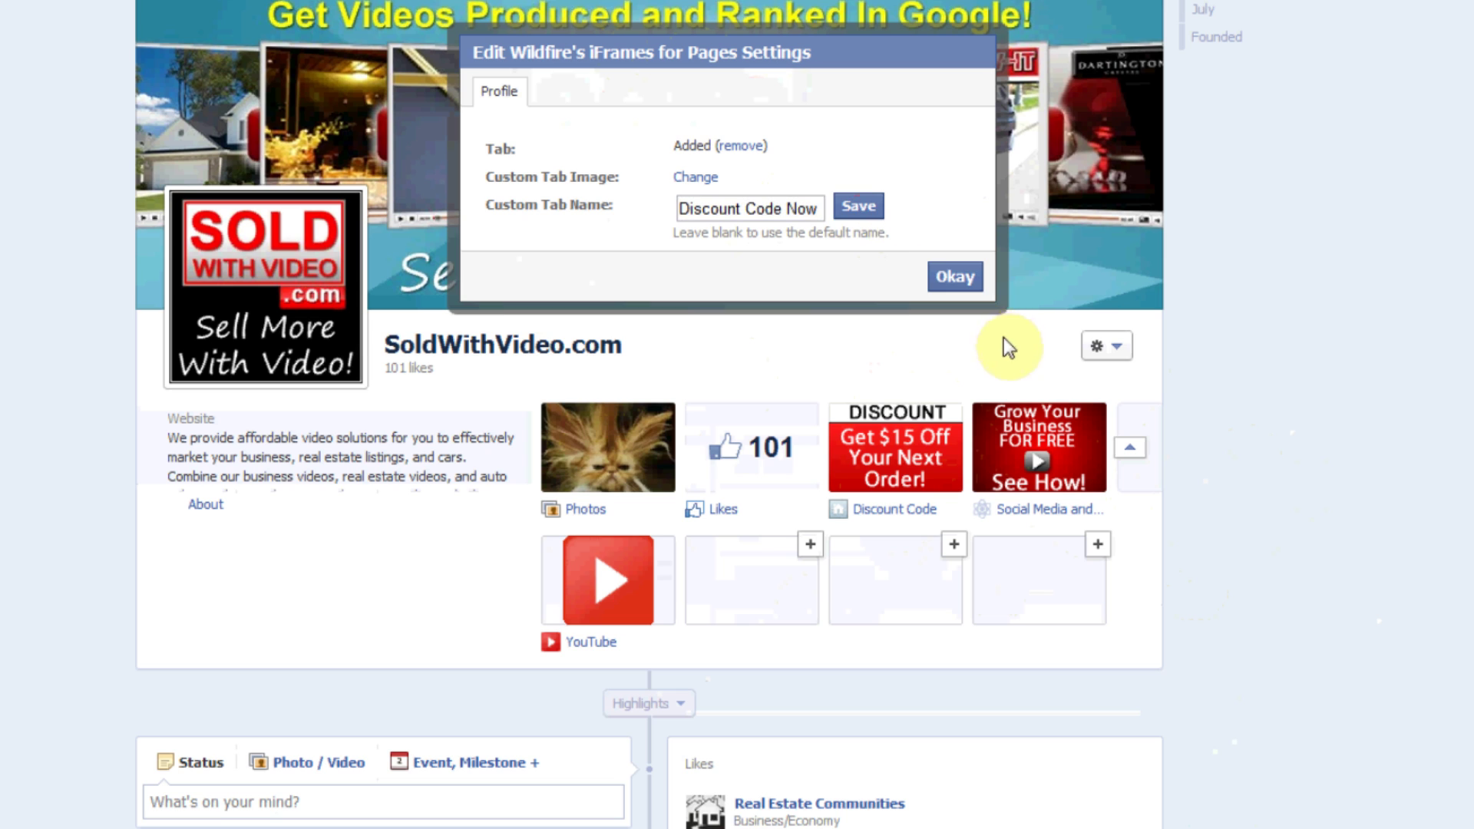
pyautogui.click(958, 278)
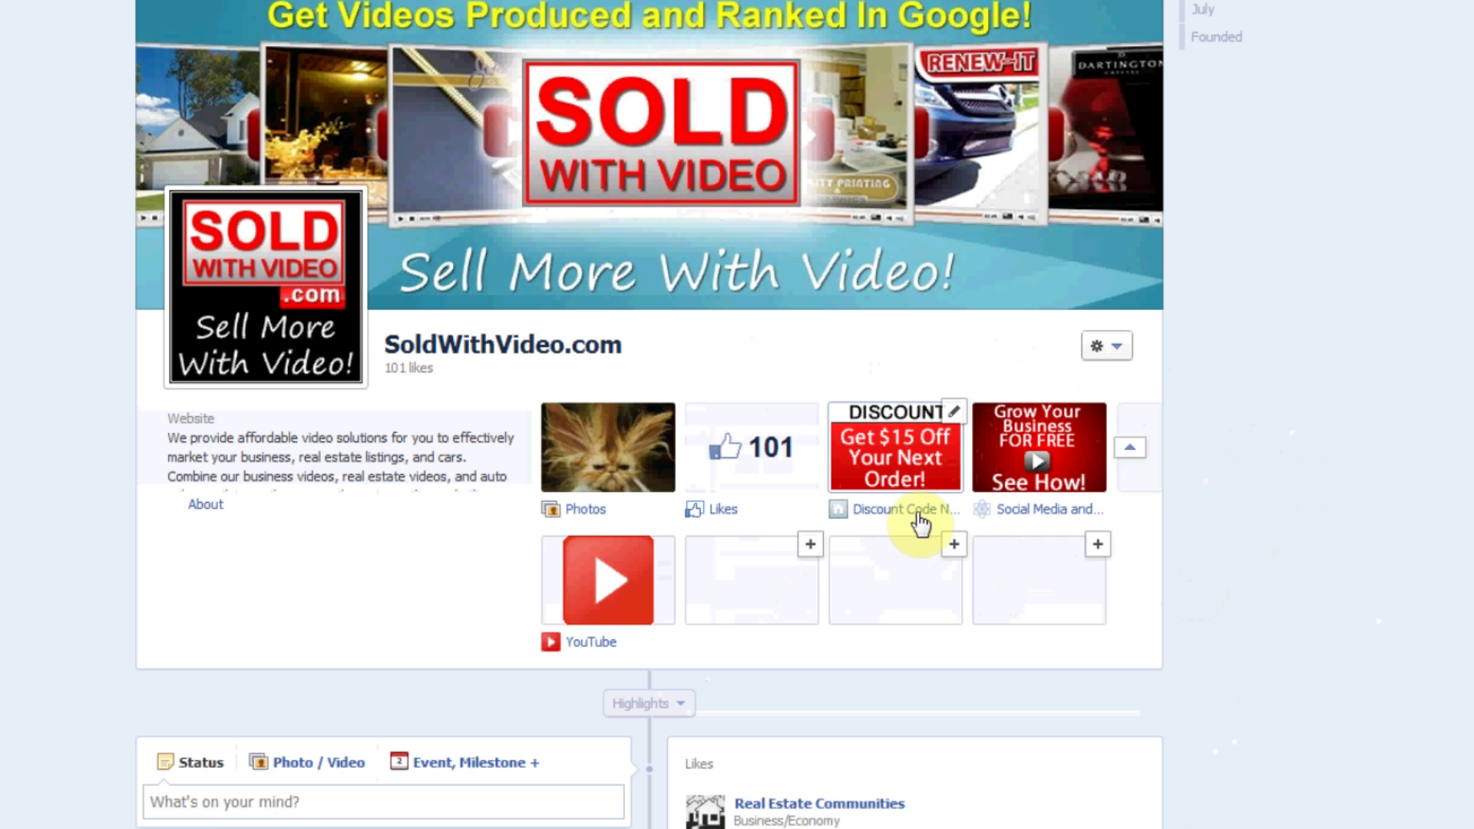
# - Change the Discount Code Now tab's custom name to "Discount Code", save it and close the settings
pyautogui.click(953, 415)
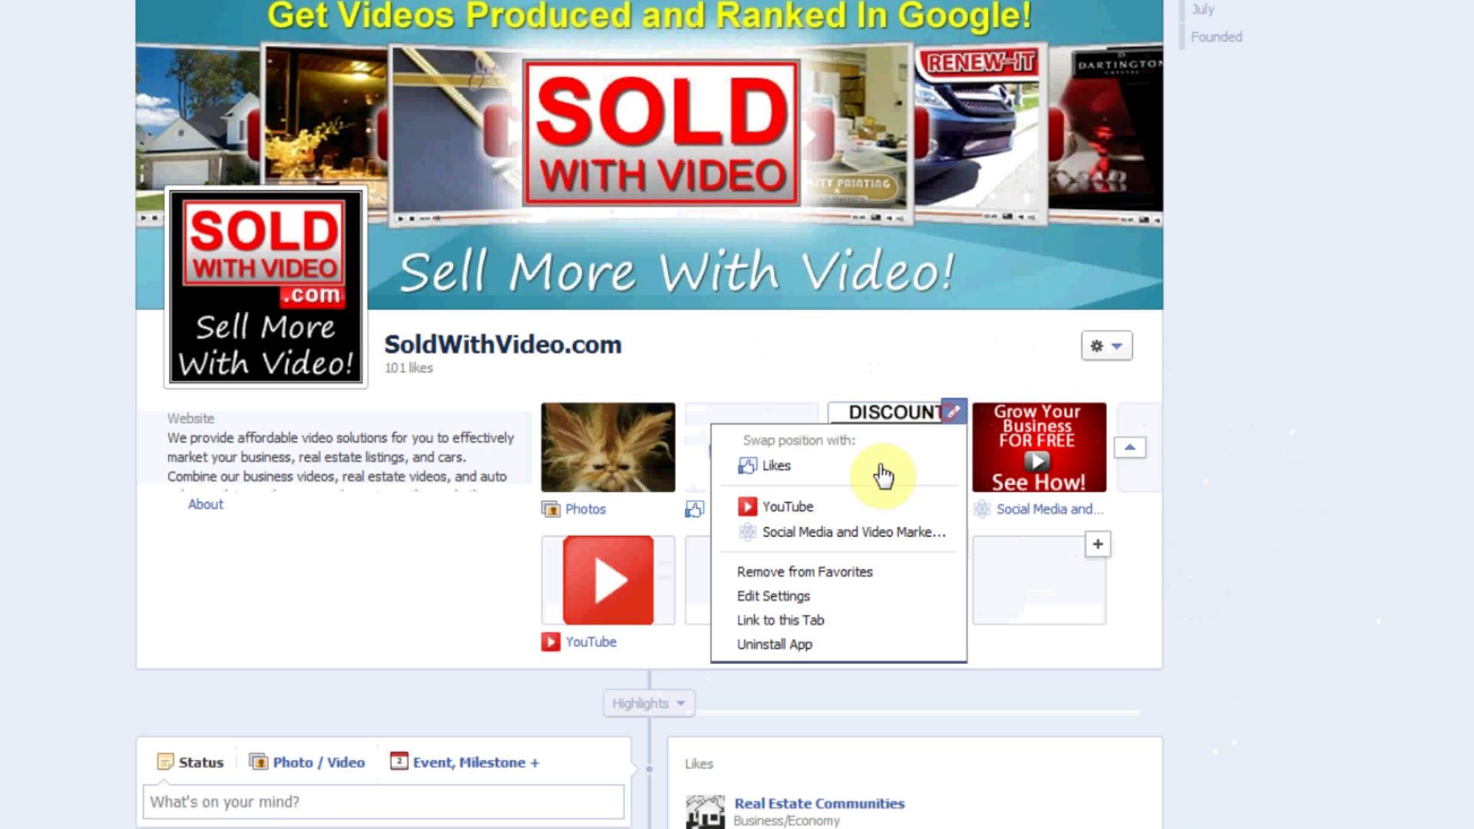
pyautogui.click(807, 597)
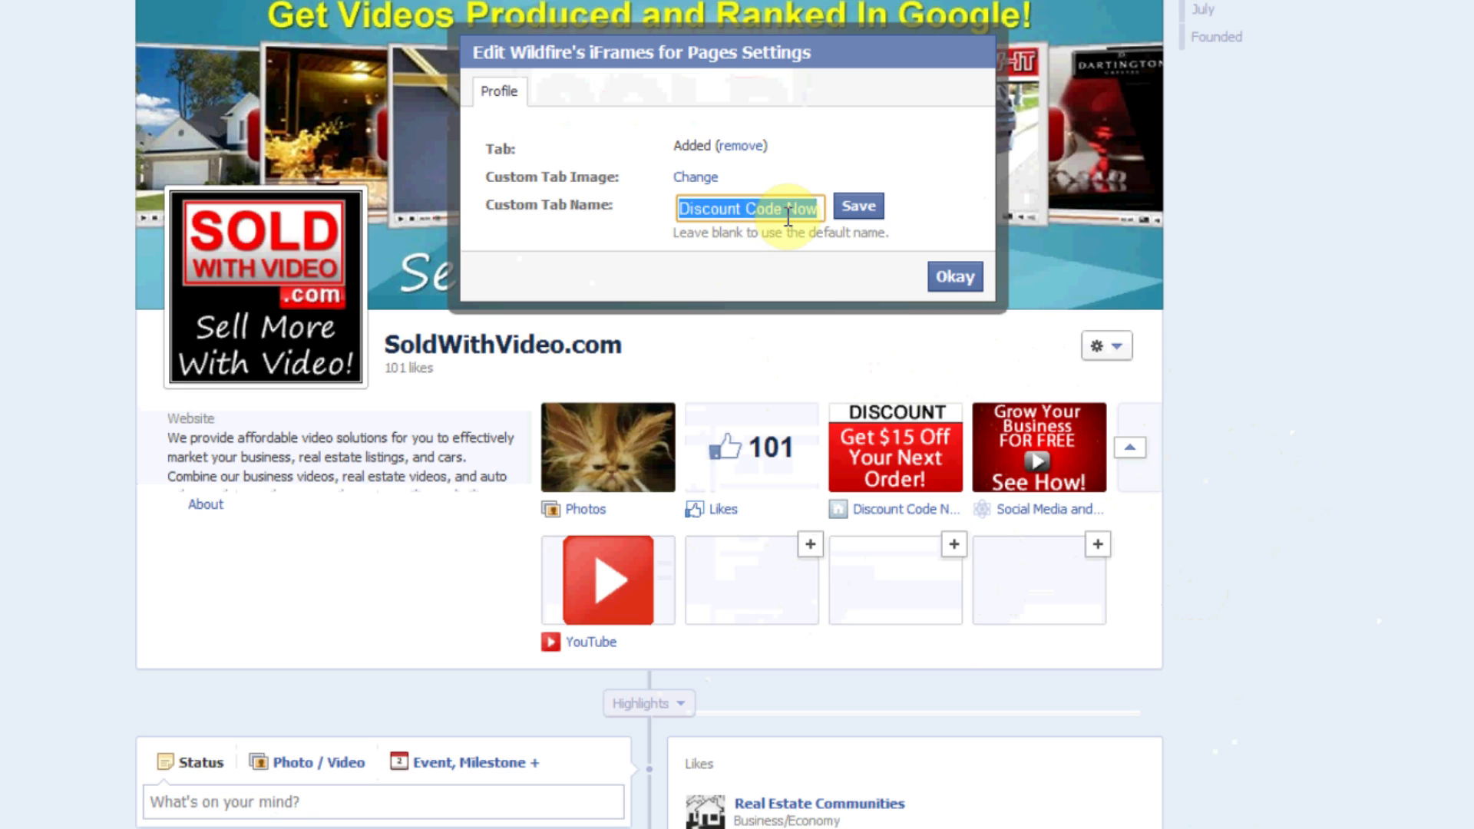
pyautogui.press('End')
pyautogui.press('BackSpace')
pyautogui.press('BackSpace')
pyautogui.press('BackSpace')
pyautogui.press('BackSpace')
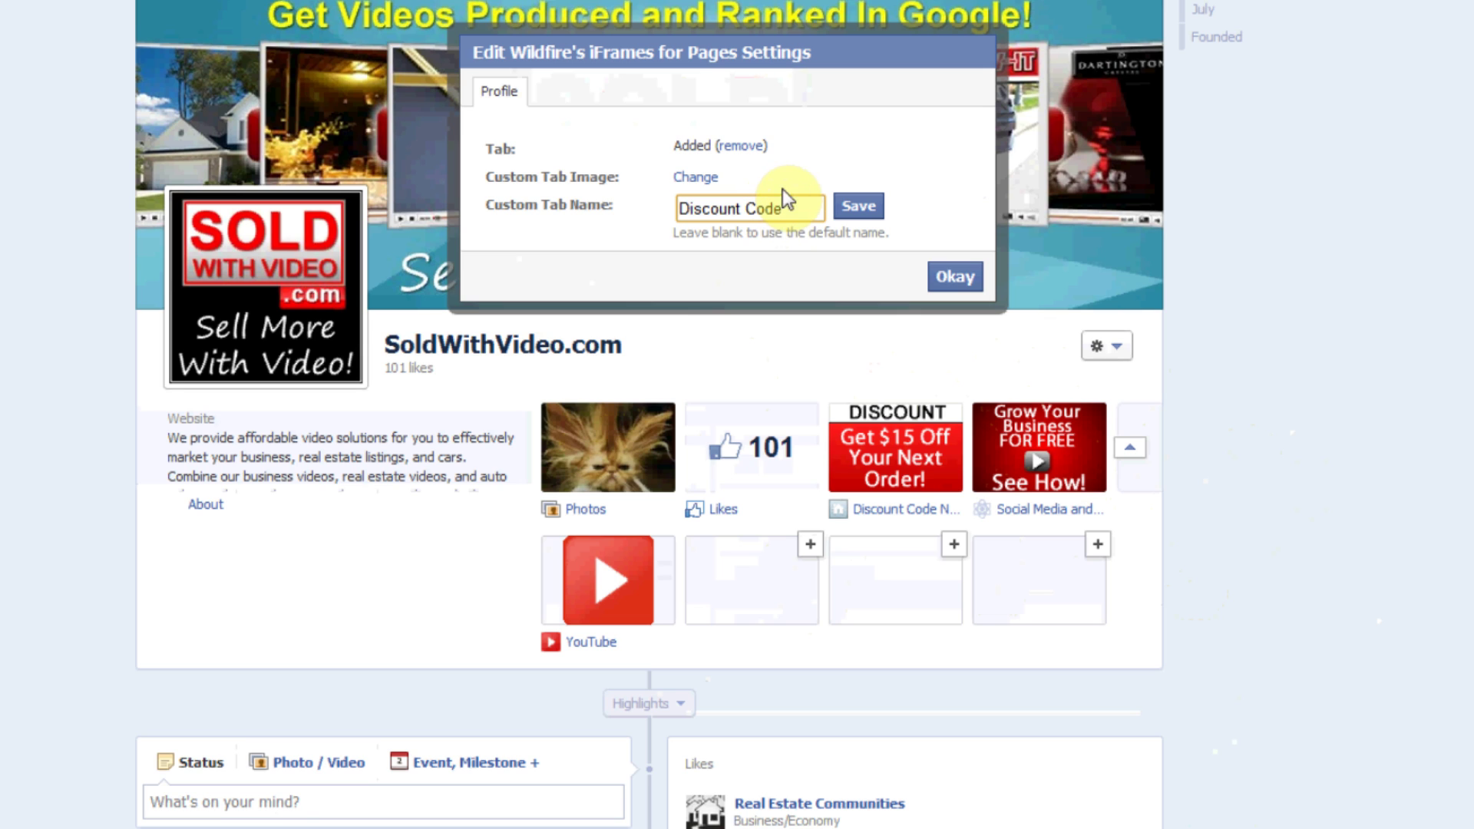
pyautogui.moveTo(493, 176); pyautogui.dragTo(606, 178)
pyautogui.moveTo(944, 483)
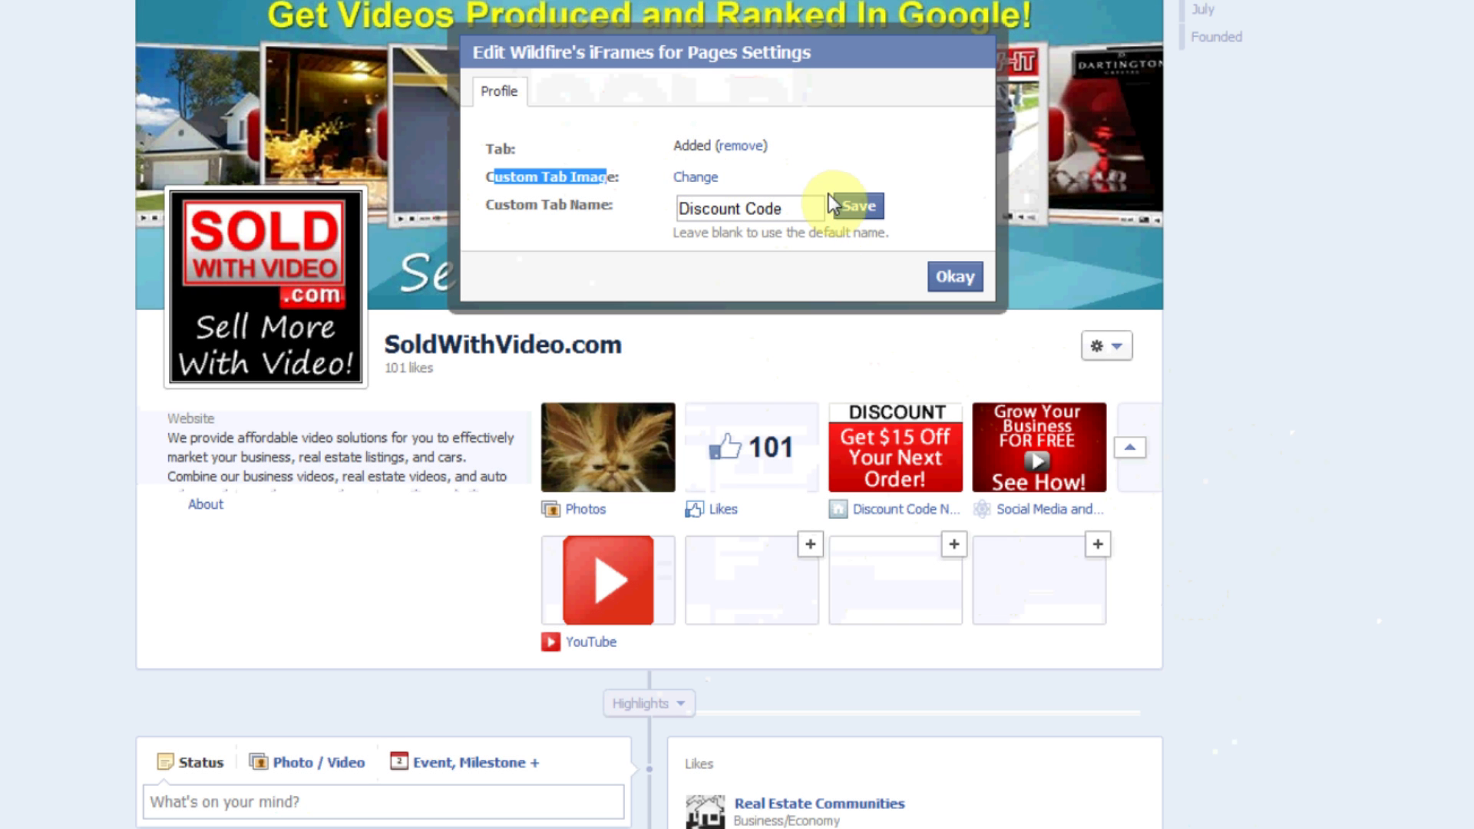
pyautogui.click(859, 209)
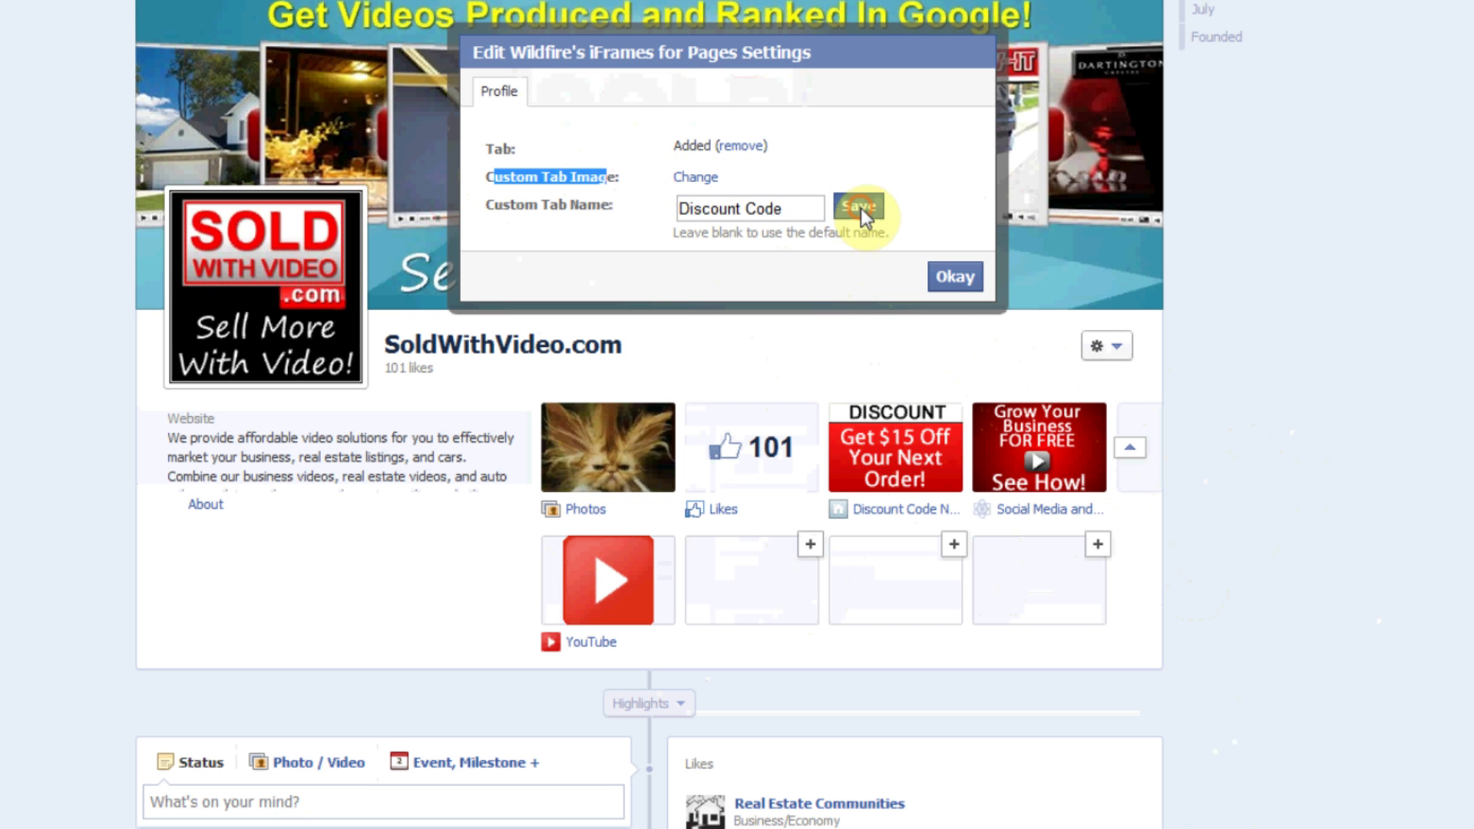
pyautogui.click(952, 278)
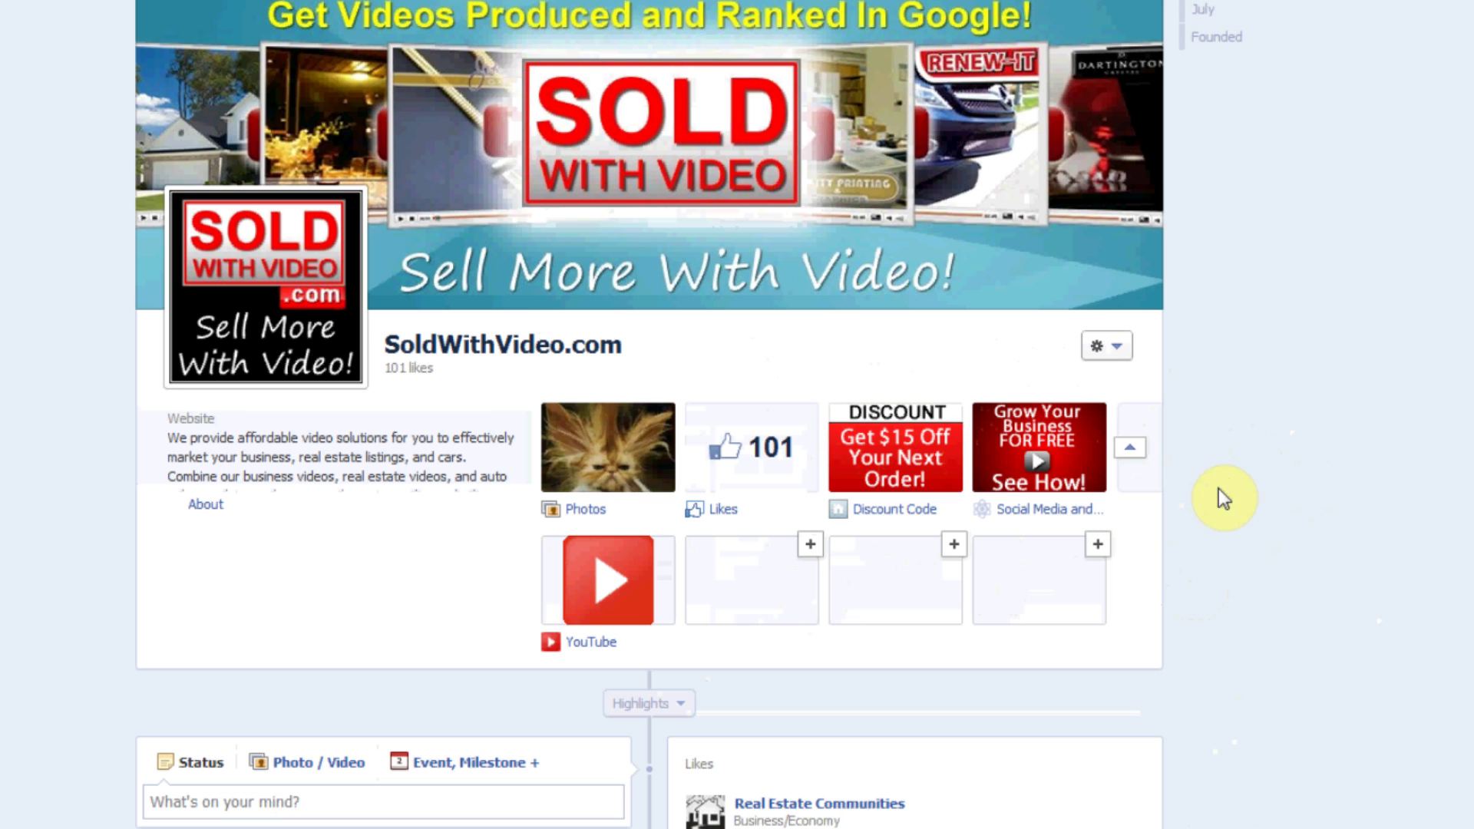
# - View the Discount Code tab's landing page, followed by the social media and video newsletter tab, pausing its video
pyautogui.click(909, 453)
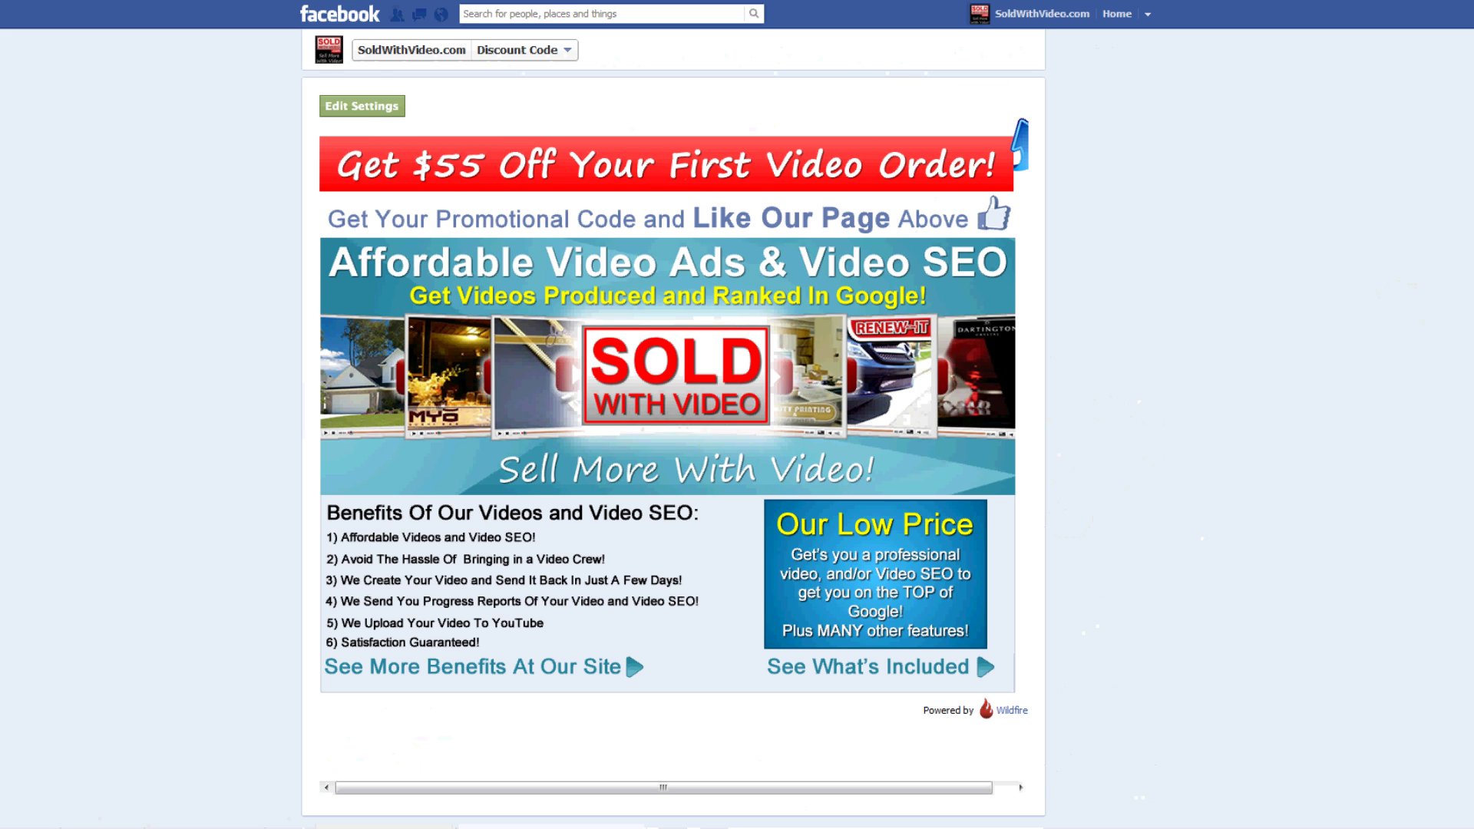
pyautogui.hotkey('alt', 'Left')
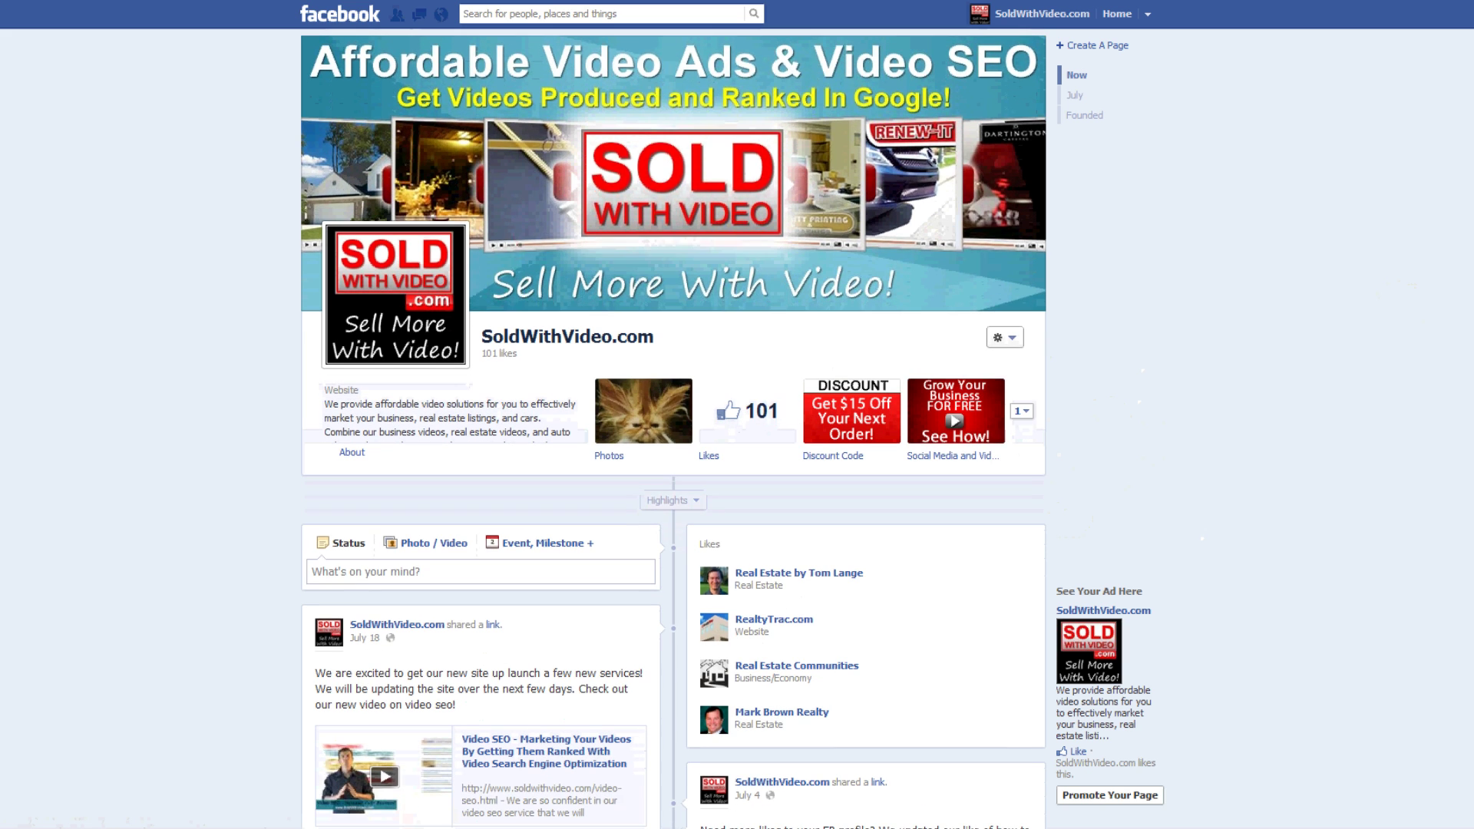
pyautogui.click(955, 427)
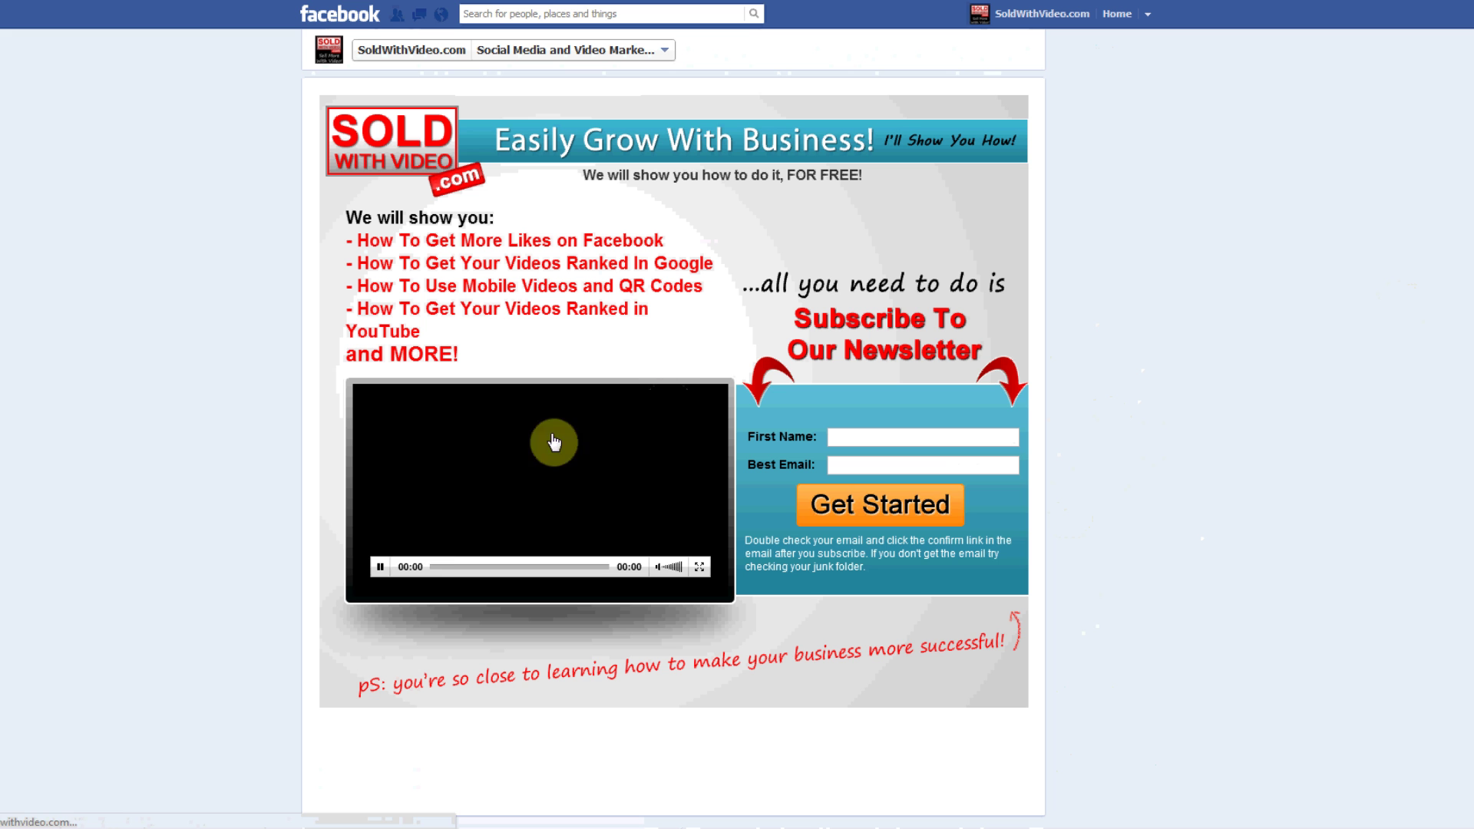
pyautogui.click(380, 566)
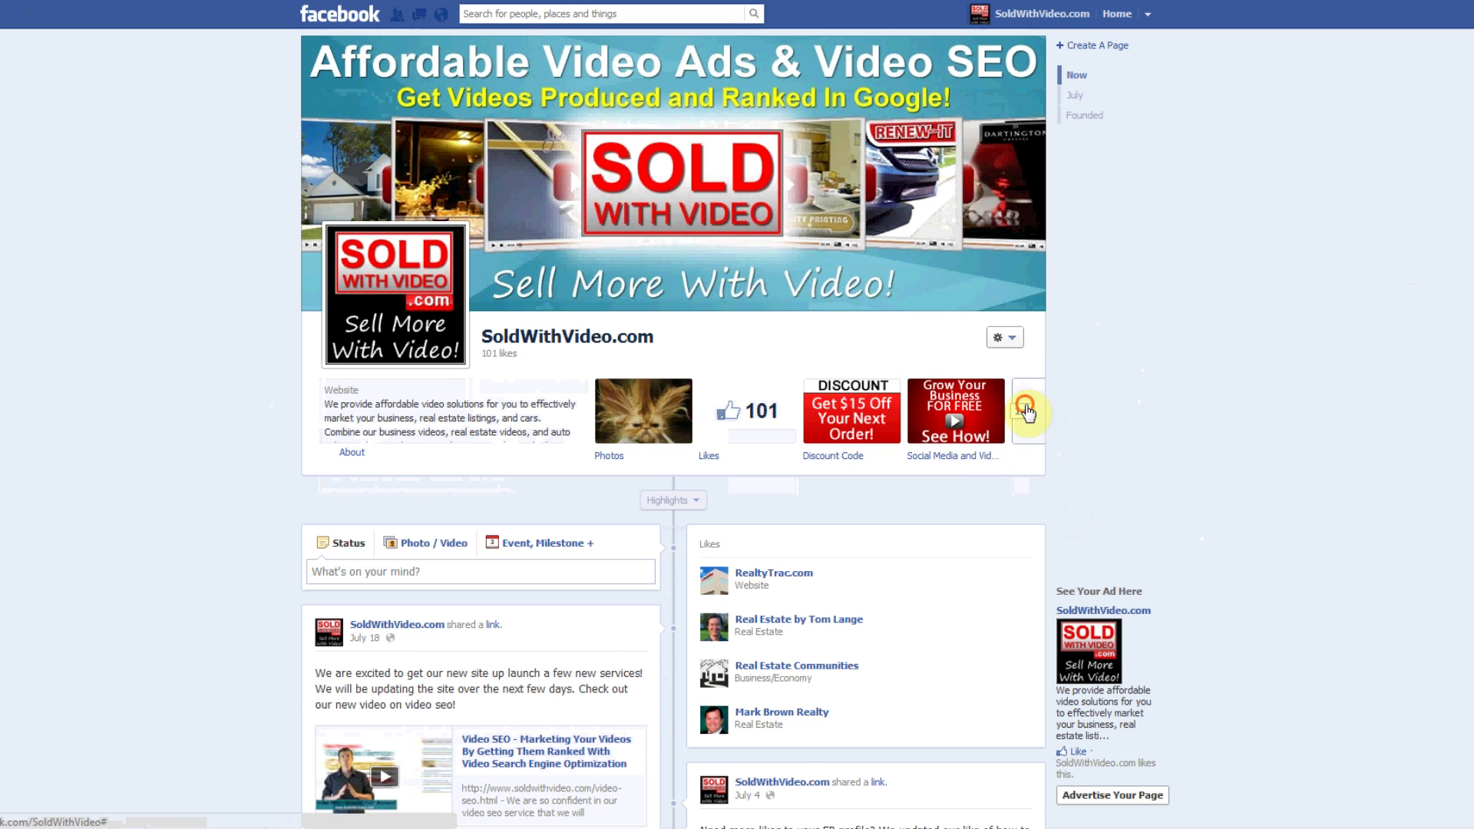
# - Expand the app tiles, look for more apps from an empty tile in the App Center, return to the page and collapse the tiles
pyautogui.click(1023, 409)
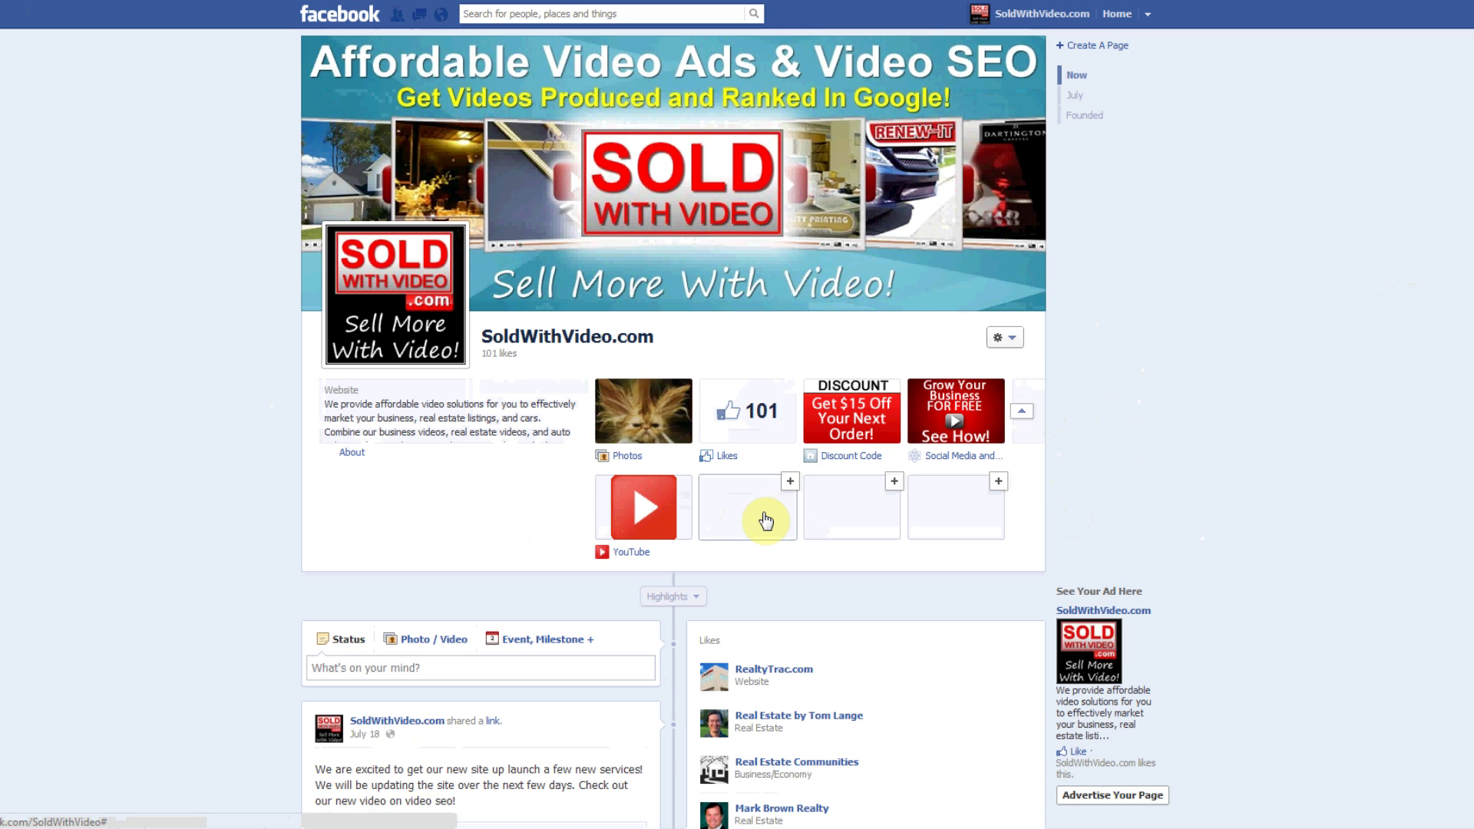
pyautogui.click(1021, 410)
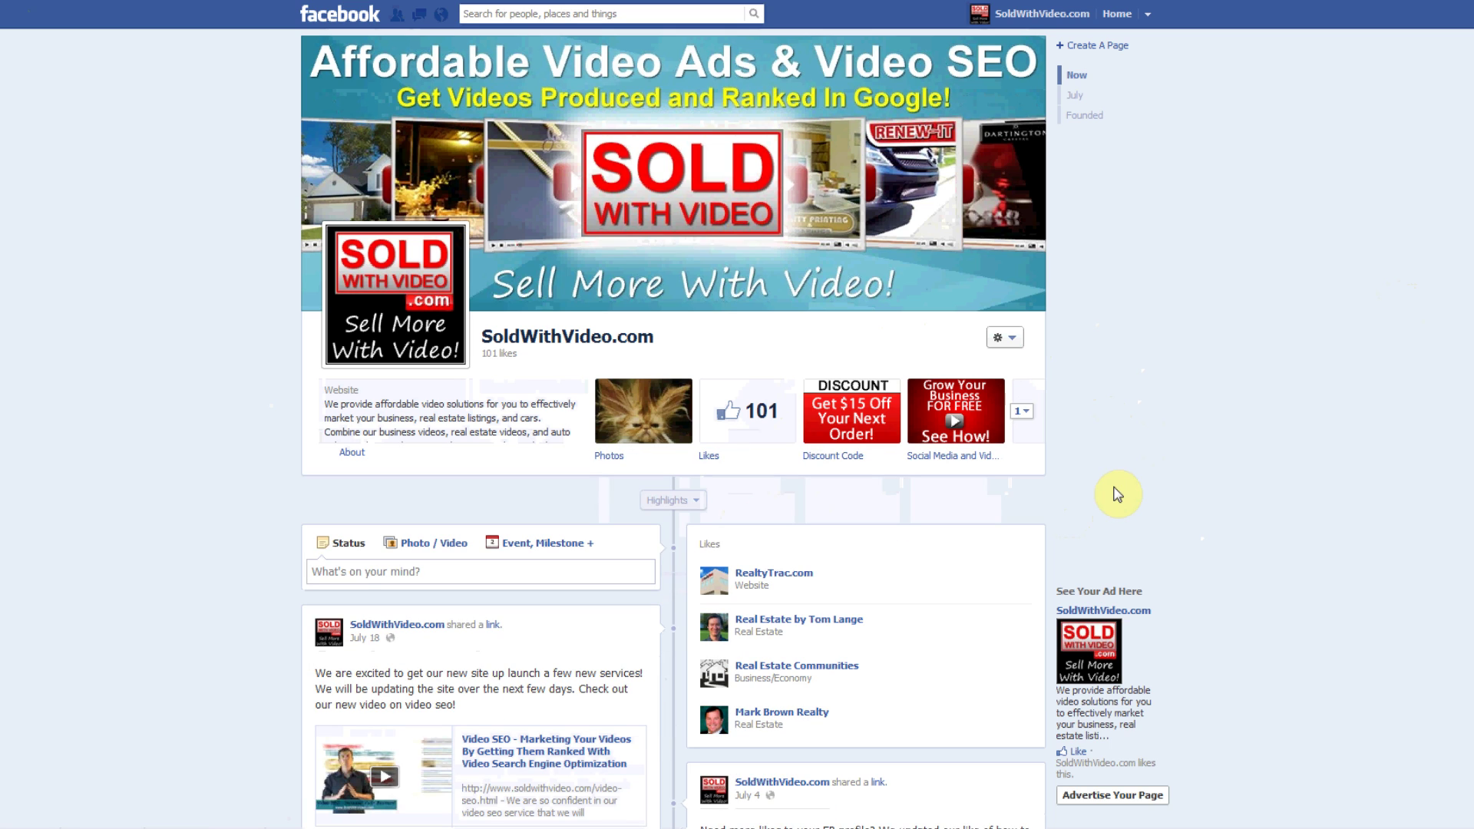
pyautogui.click(1024, 413)
pyautogui.scroll(-1, 1053, 467)
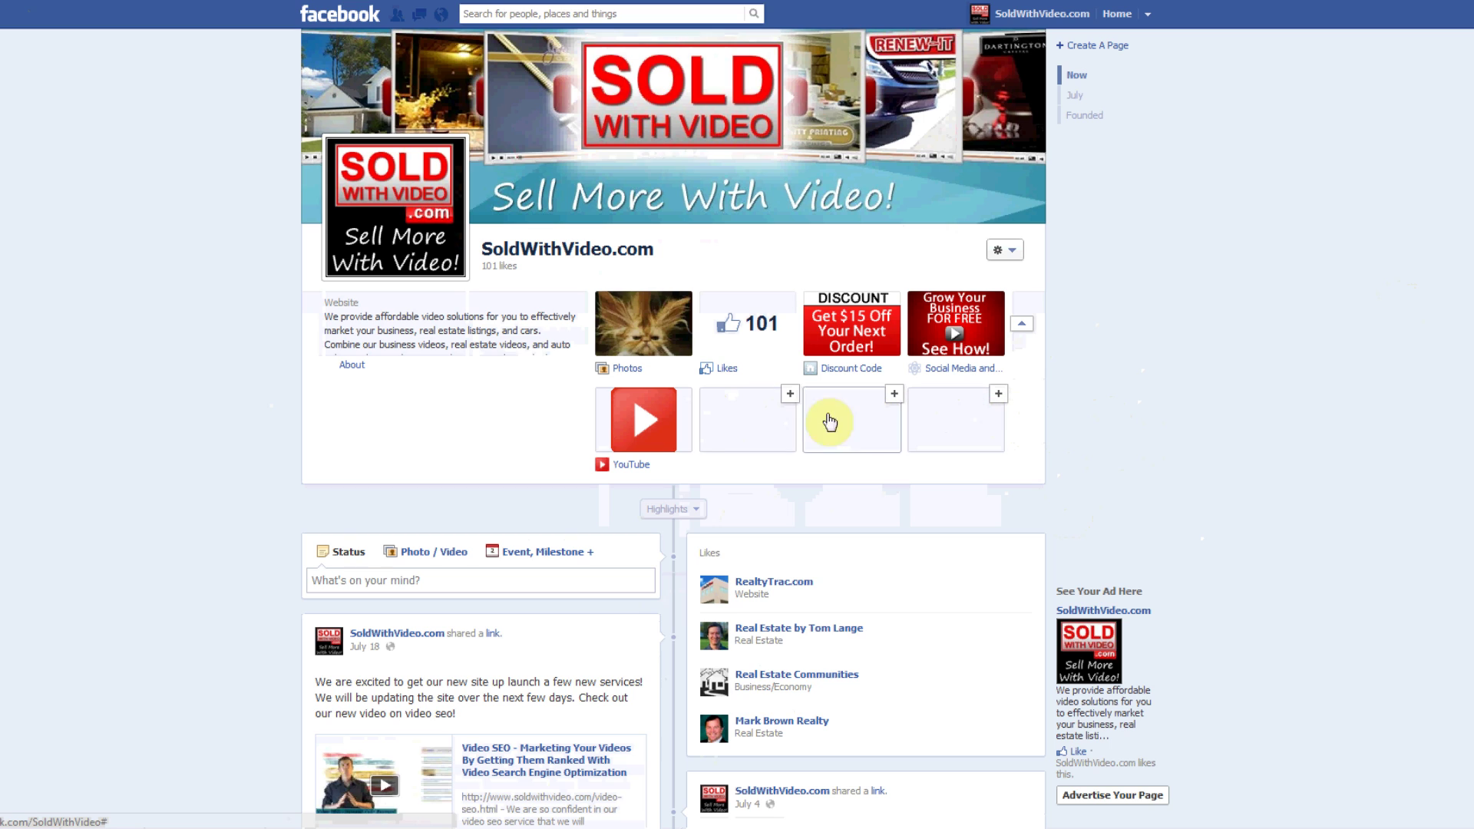
pyautogui.click(790, 395)
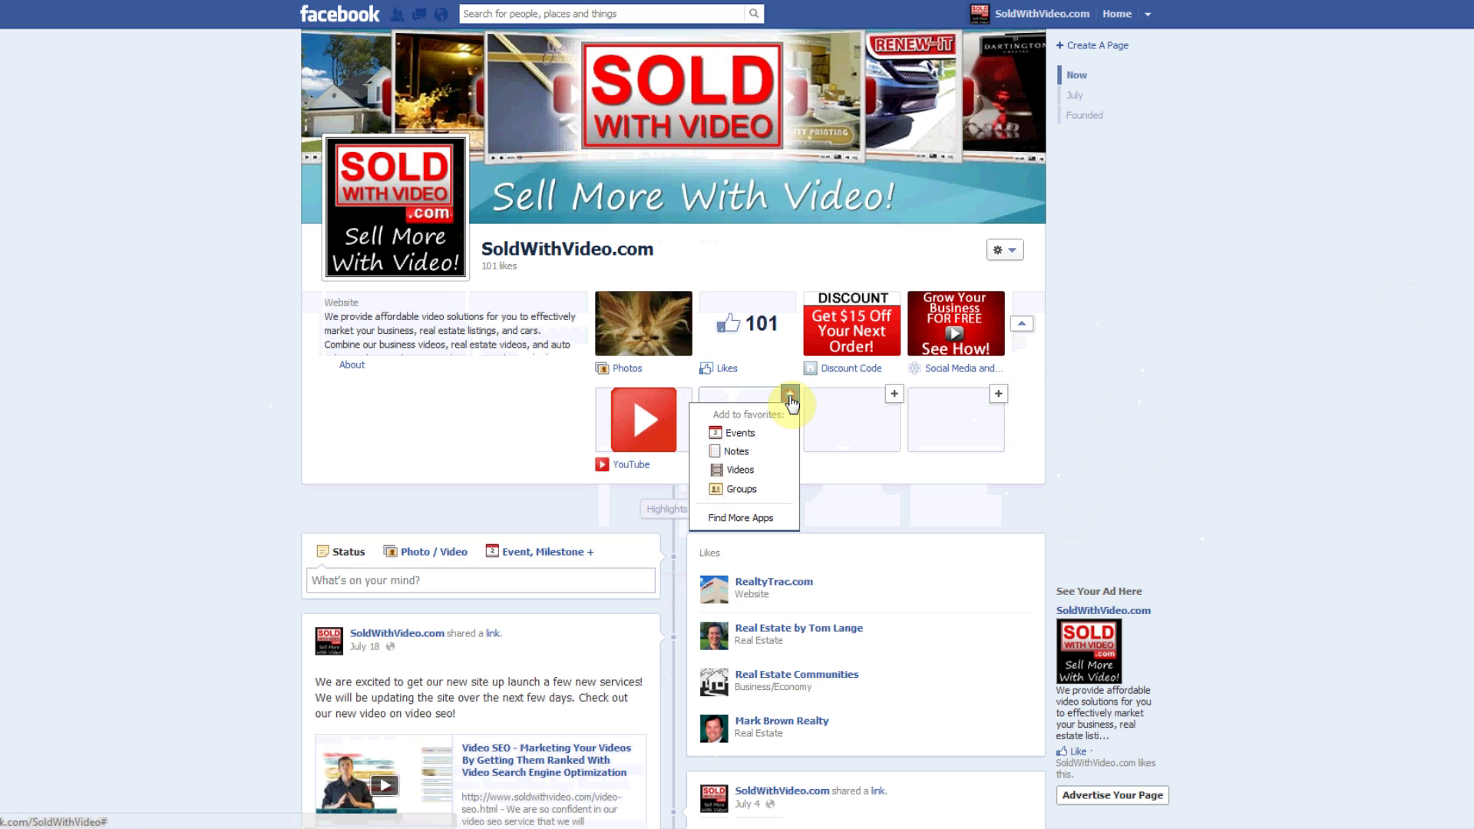
pyautogui.click(742, 518)
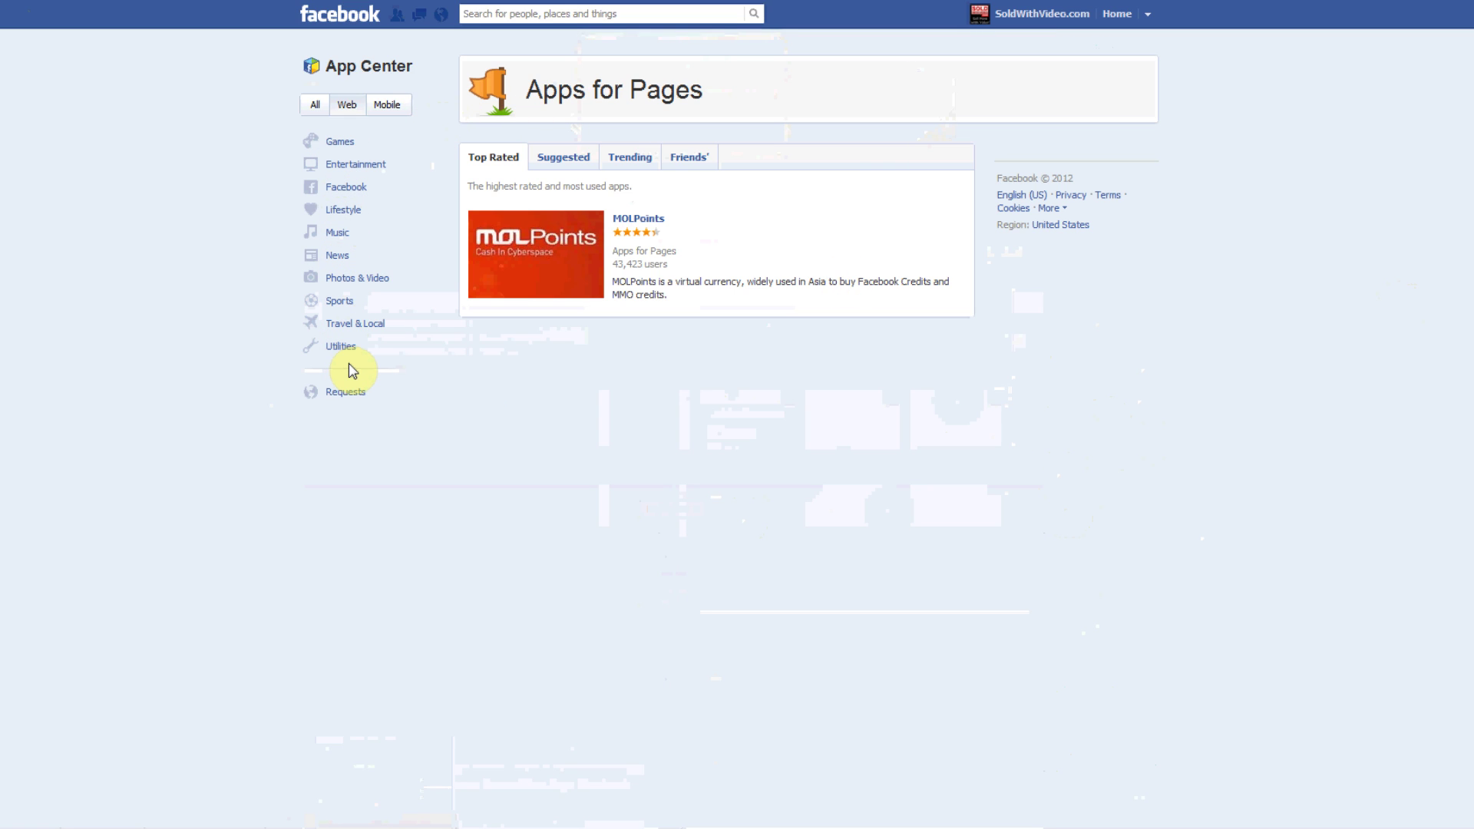
pyautogui.click(321, 112)
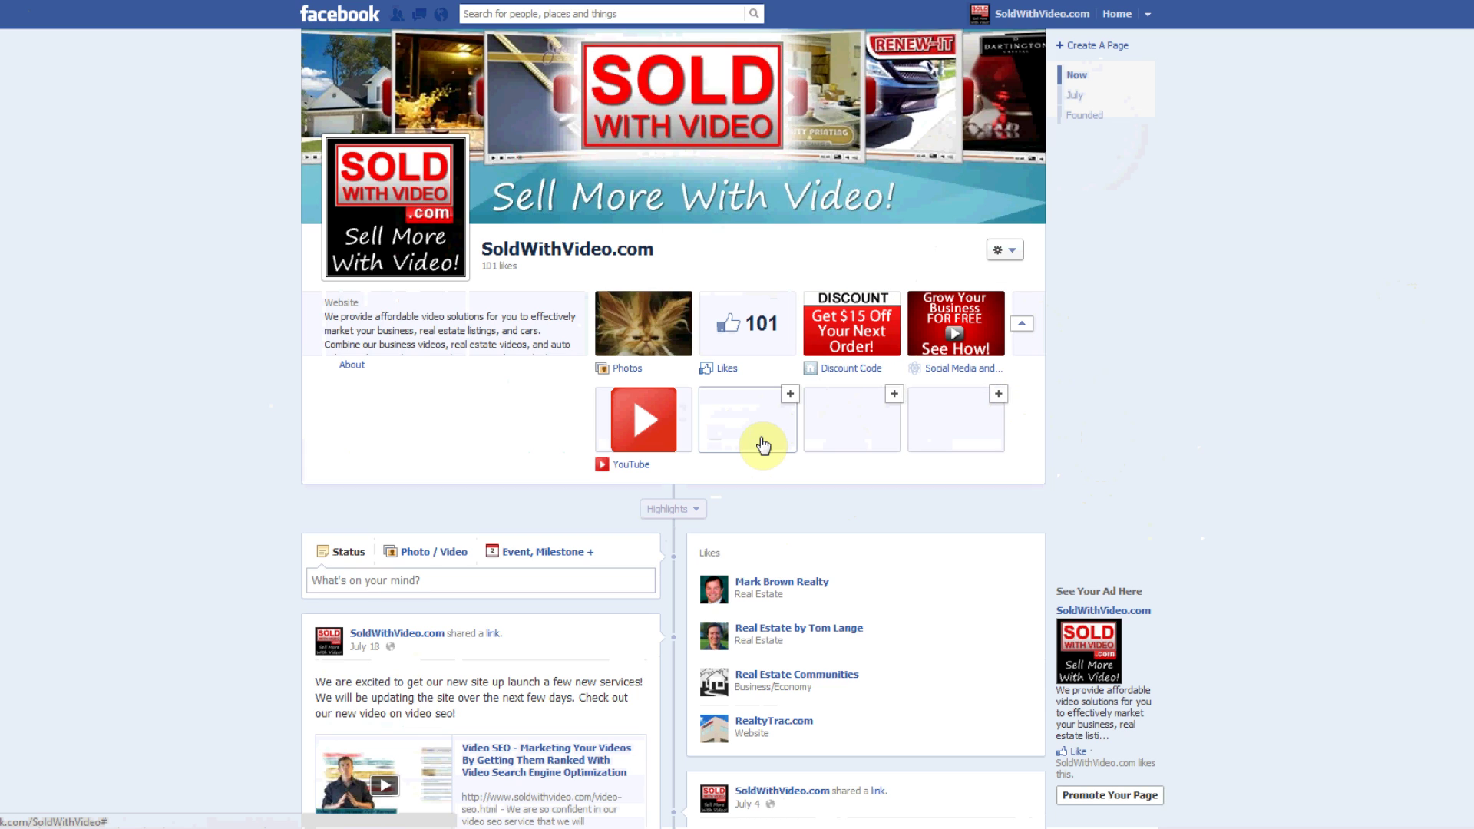
pyautogui.click(1029, 330)
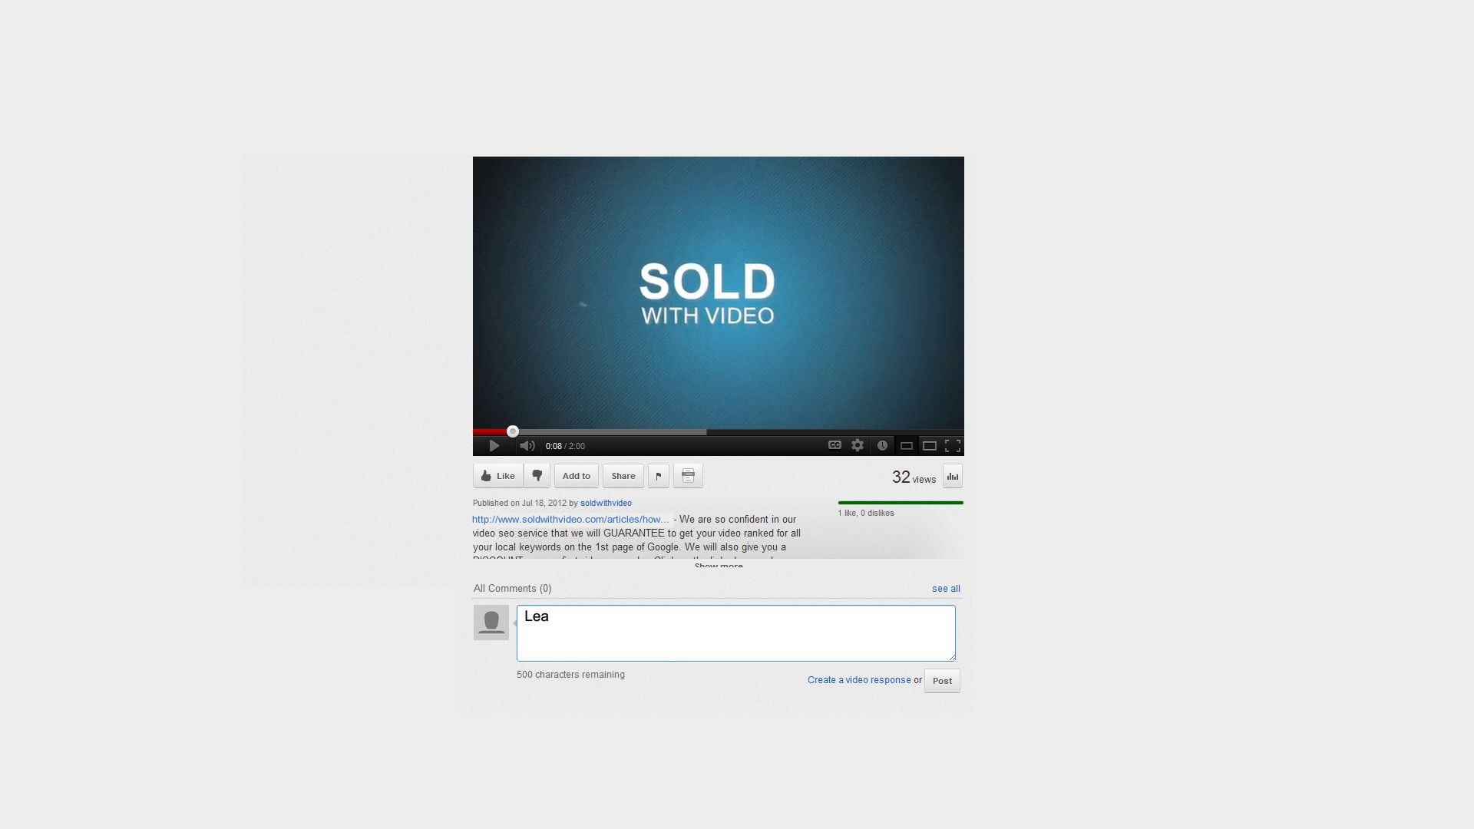
# - Write "Leave Us A Cool Comment!" in the comment box of the YouTube video
pyautogui.write('ve Us A Cool Comment!')
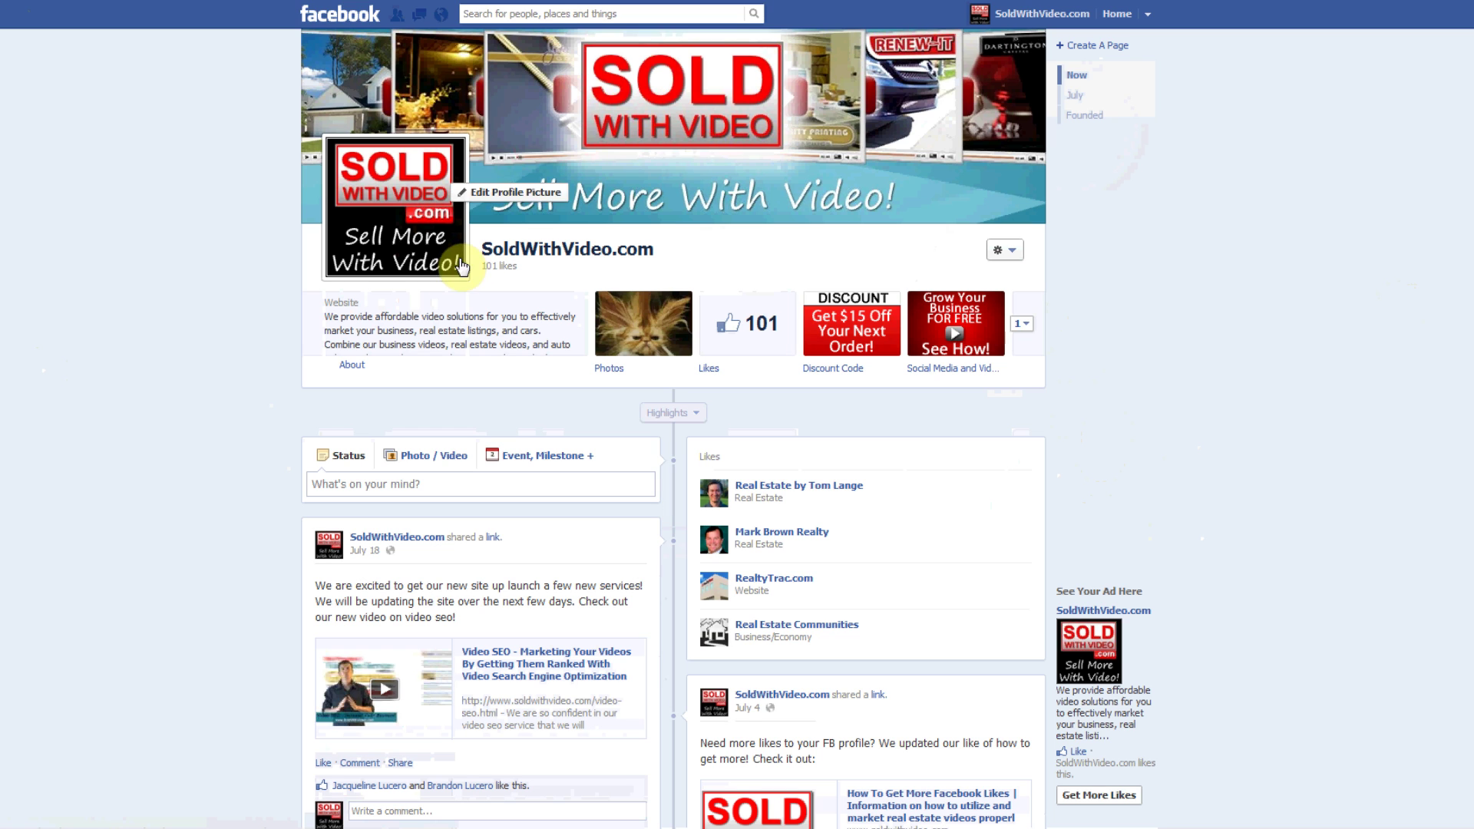
# - Reopen the "Grow Your Business For Free" tab, pause its video and return to the main page
pyautogui.click(937, 330)
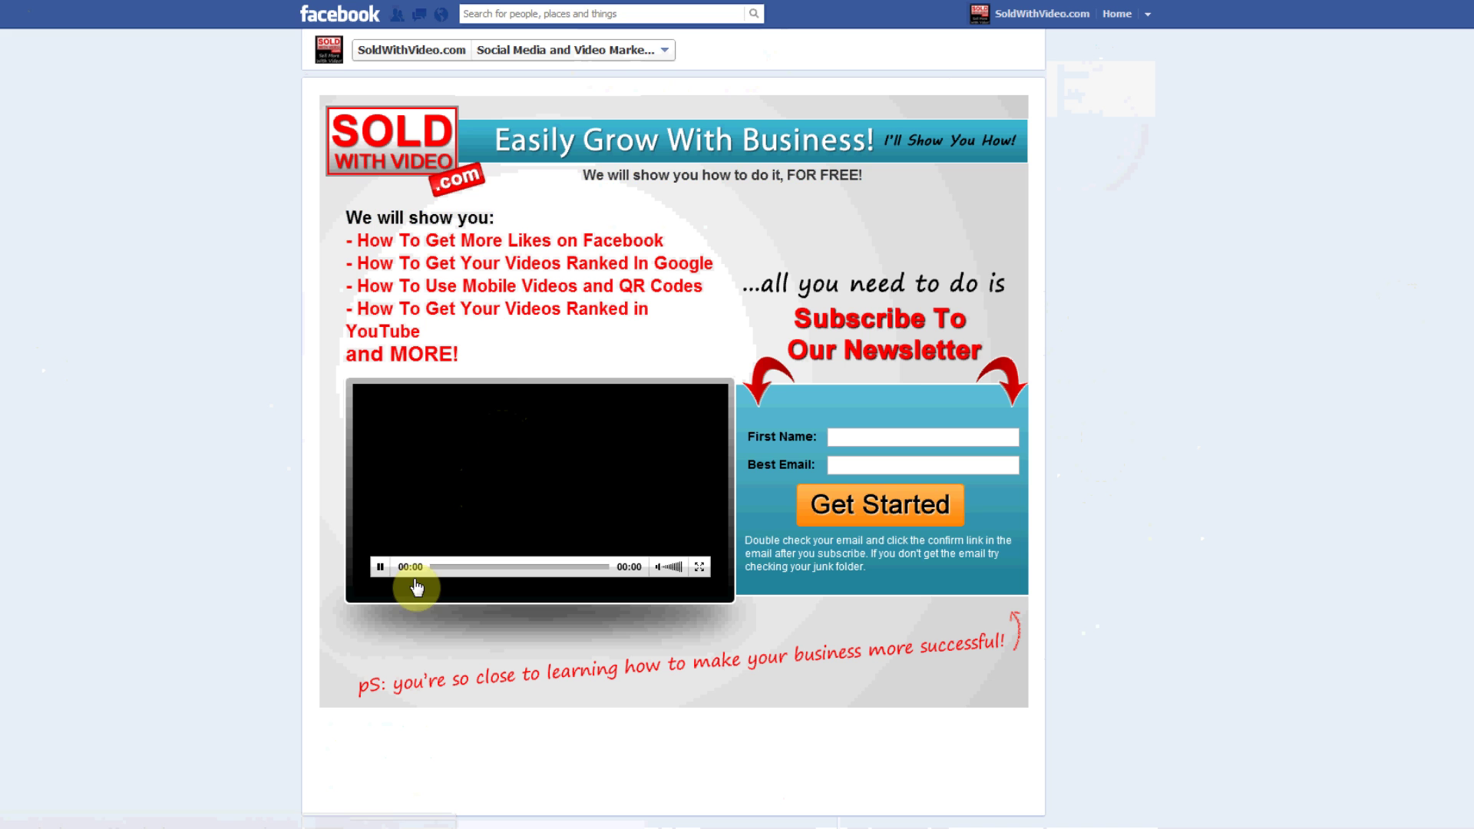
pyautogui.click(378, 568)
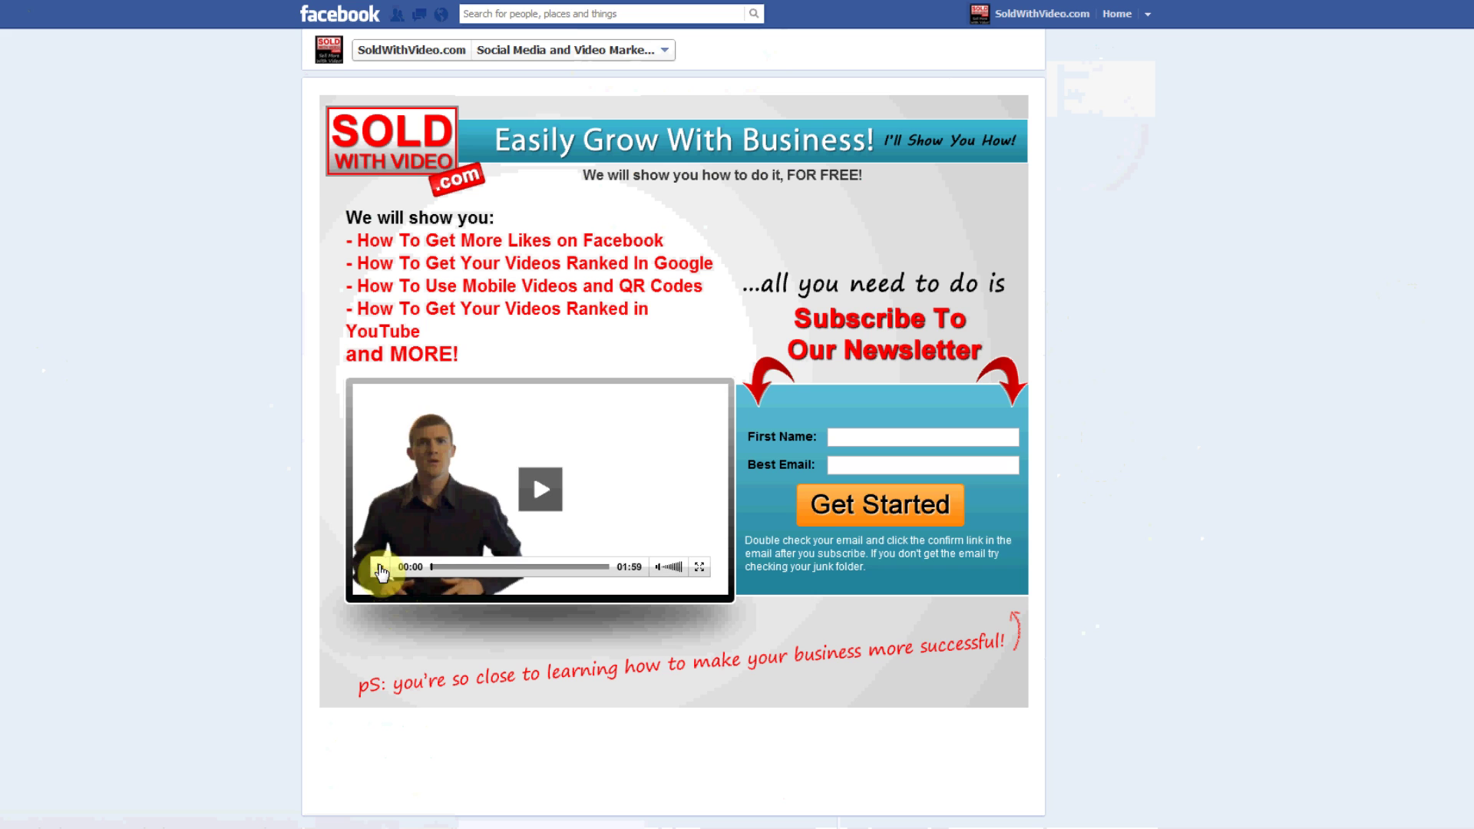
pyautogui.hotkey('alt', 'Left')
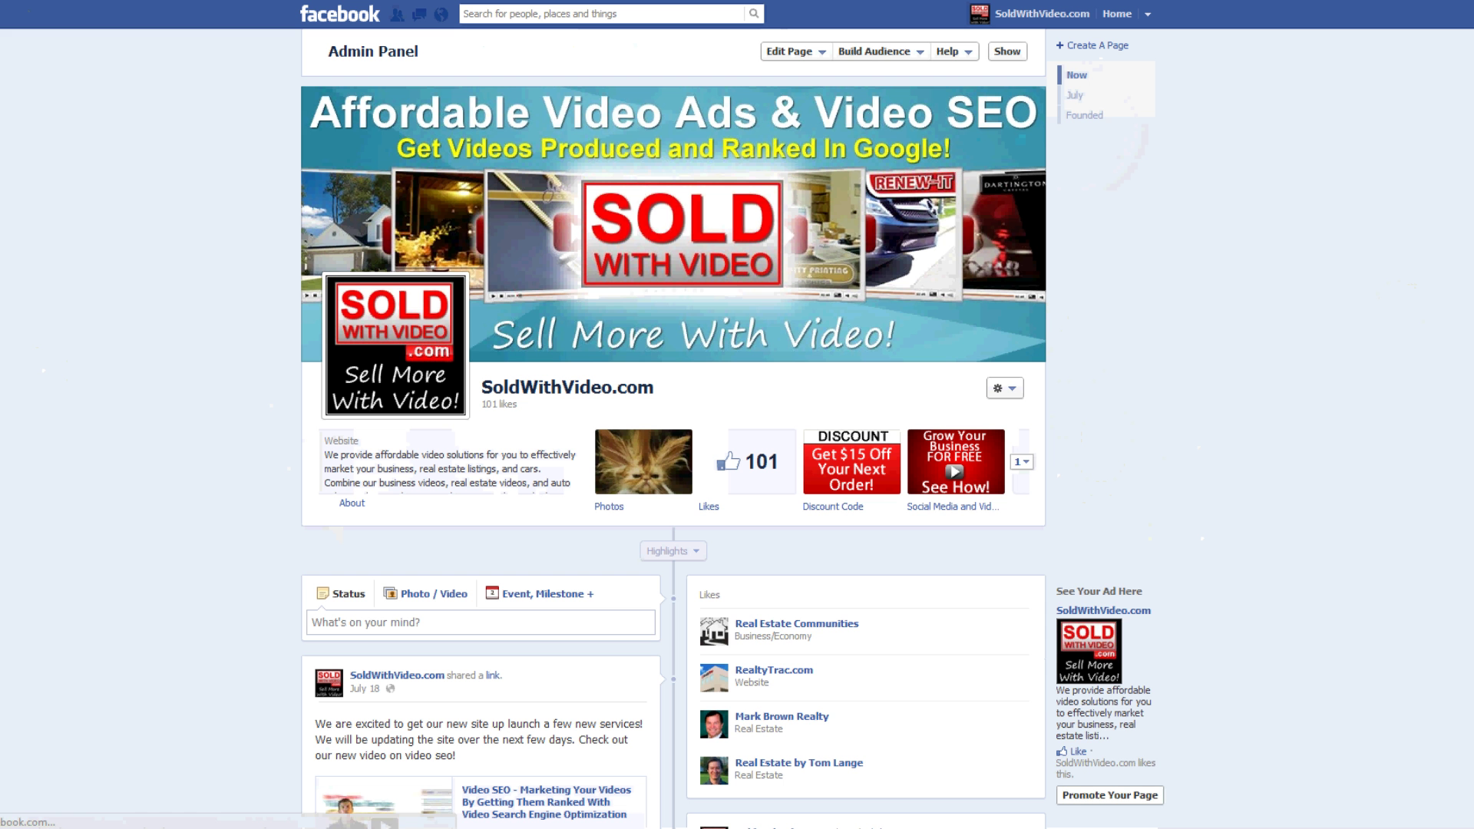